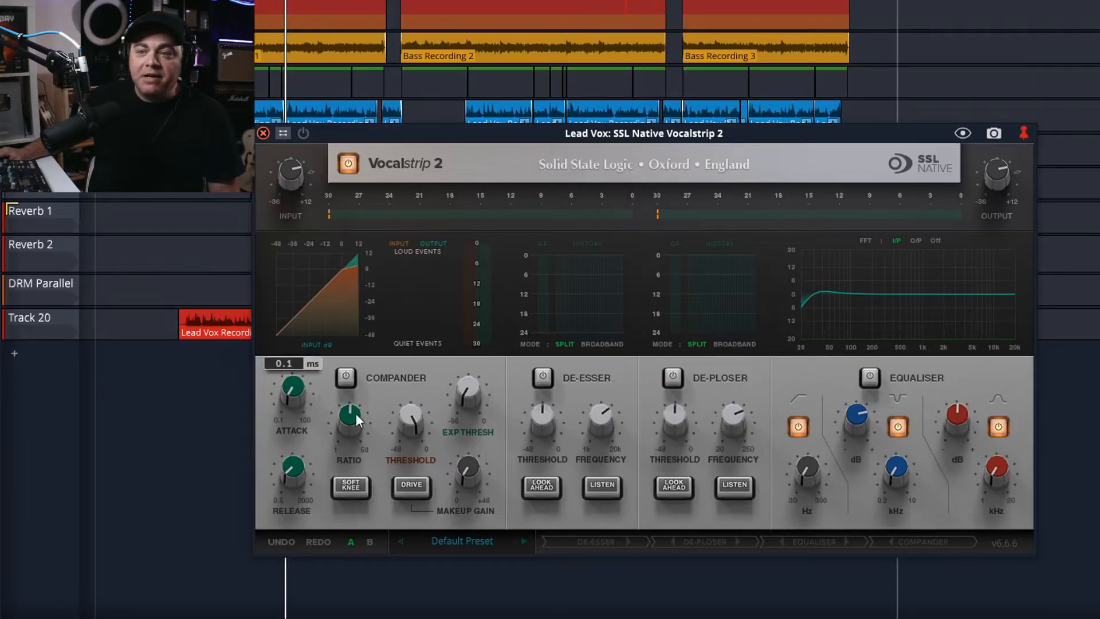
Switch on the Compander, De-Esser, De-Ploser and Equaliser modules.
click(346, 378)
click(540, 377)
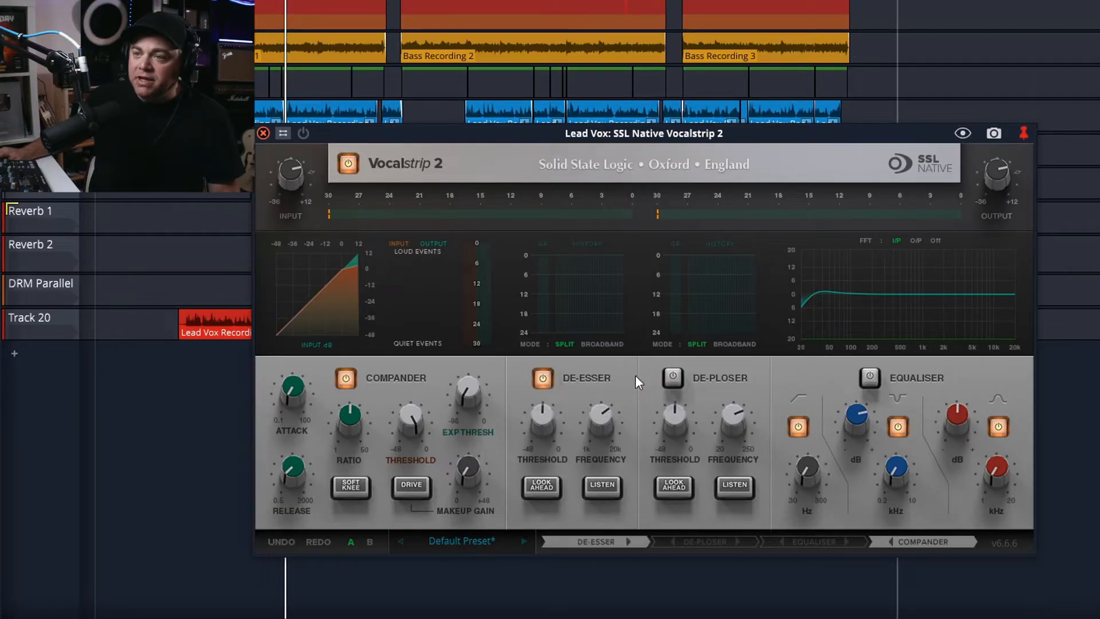
click(673, 378)
click(870, 377)
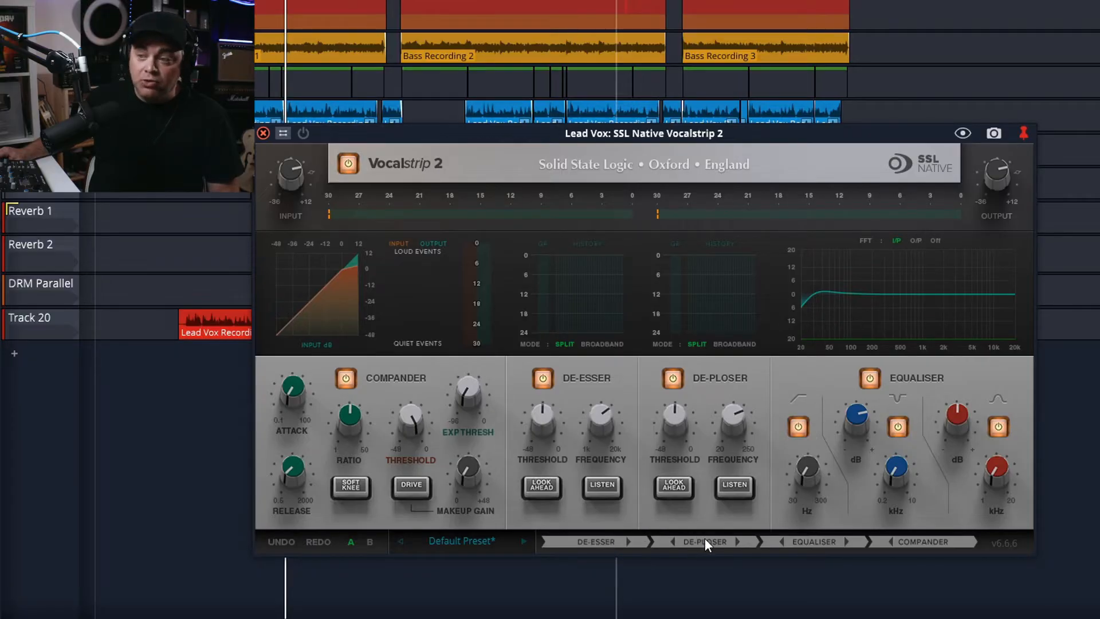
Reorder the processing chain to Compander, De-Esser, De-Ploser, Equaliser.
click(892, 541)
click(782, 541)
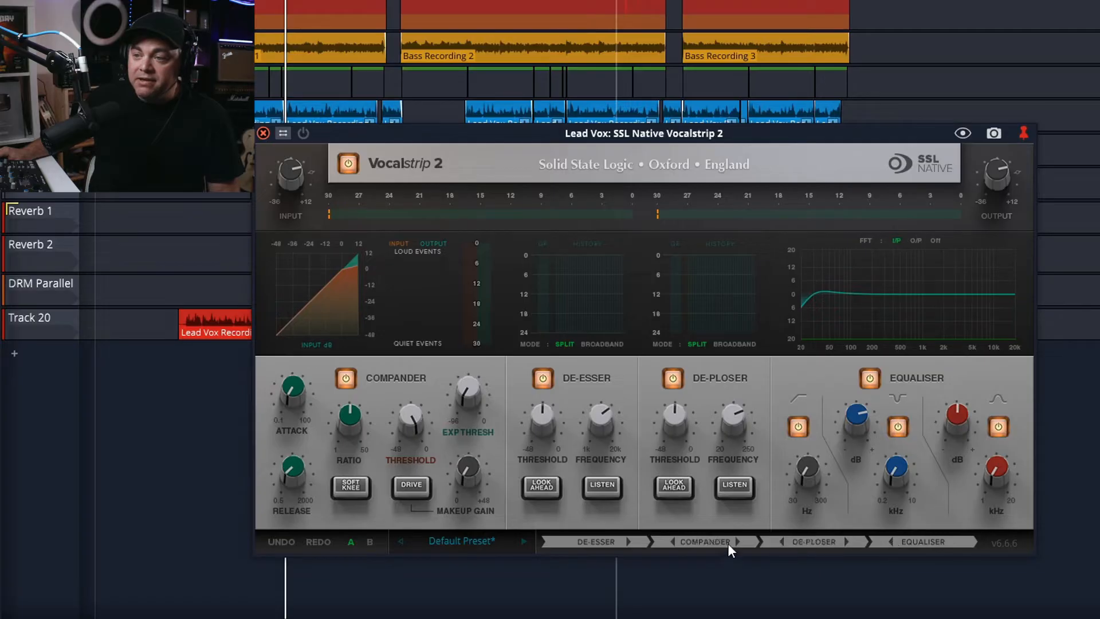
click(671, 542)
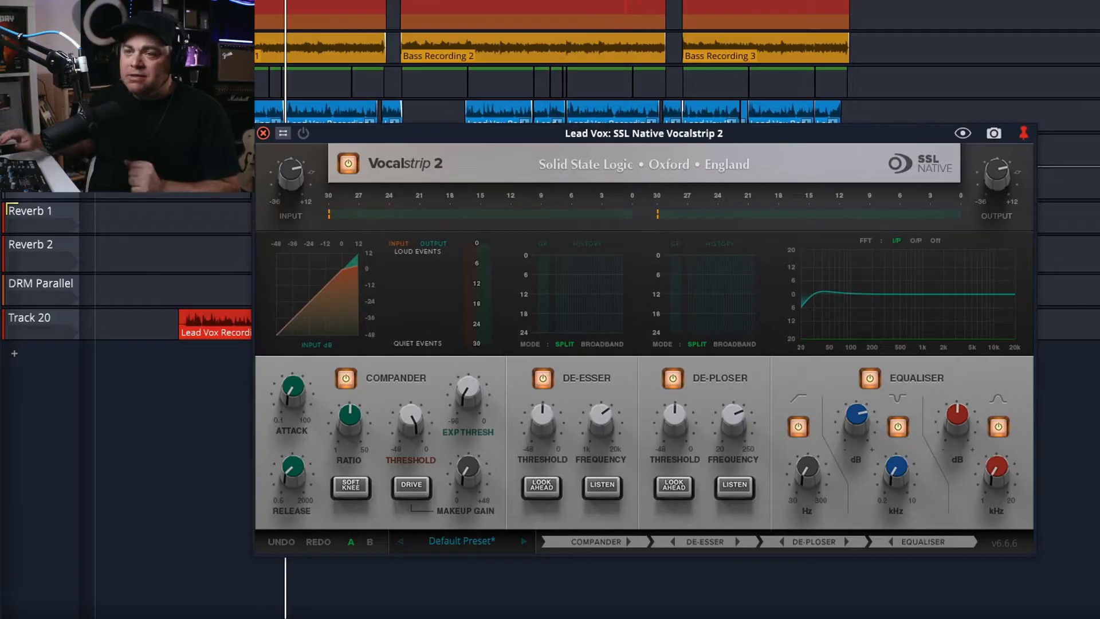
Switch the plugin on and compare the A and B settings slots, ending on A.
mouse_move(988, 172)
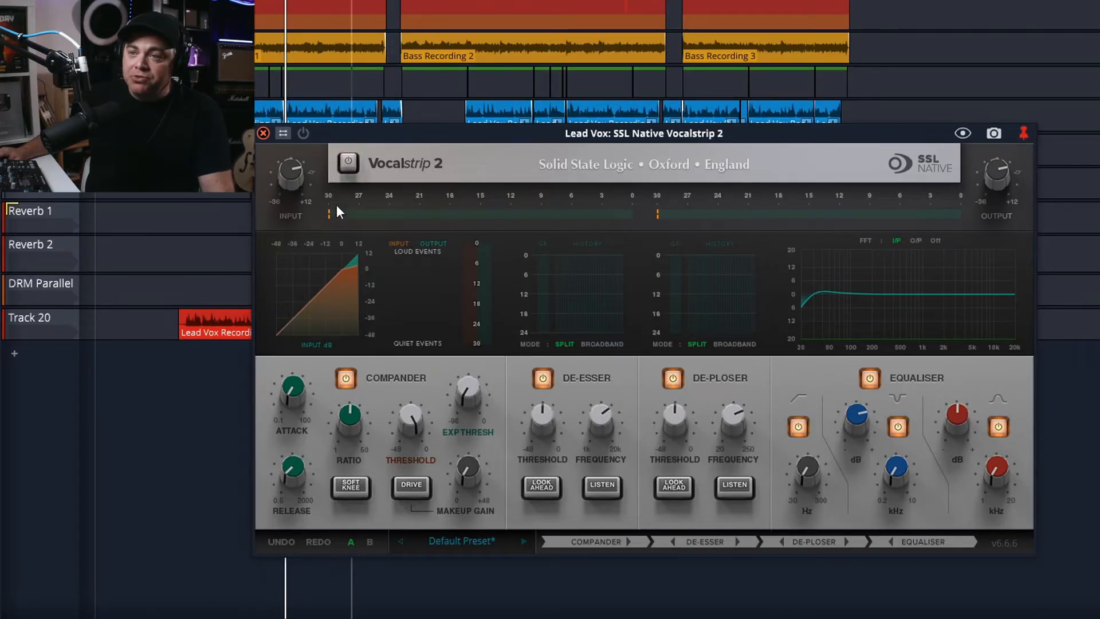
click(351, 166)
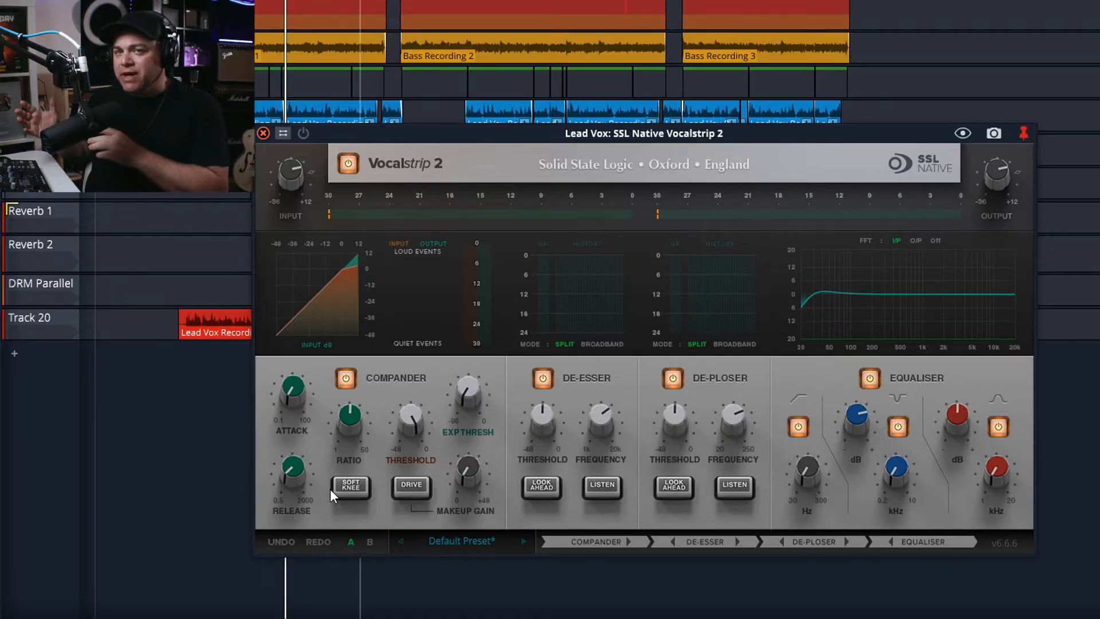
click(370, 541)
click(352, 542)
click(369, 541)
click(350, 541)
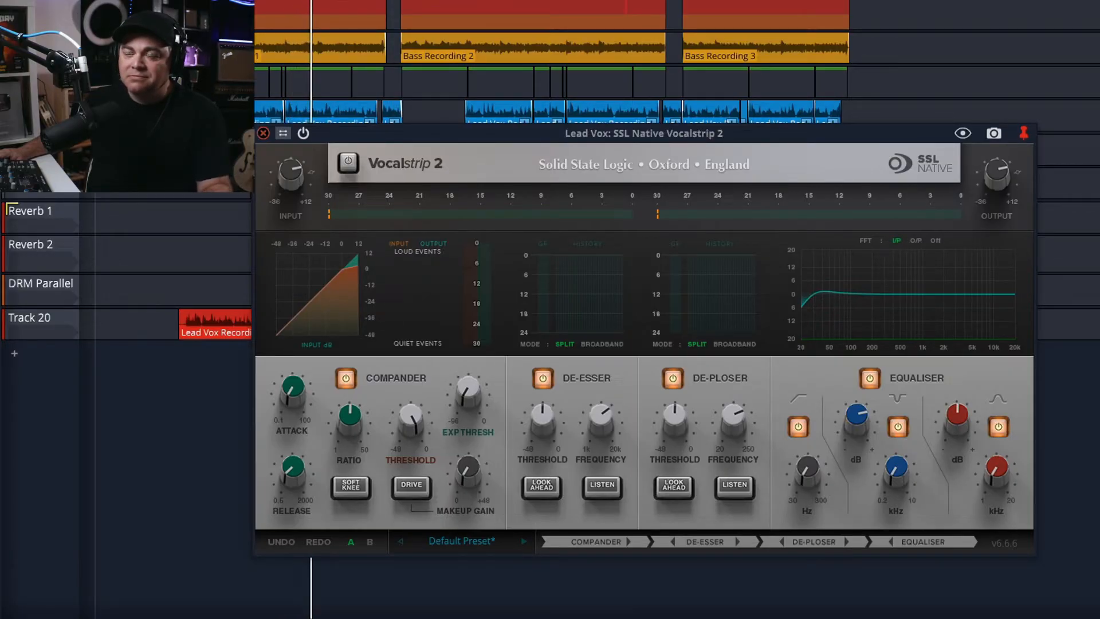
Start playback, switch the plugin on and load the Rock - Male Vocal preset.
key(space)
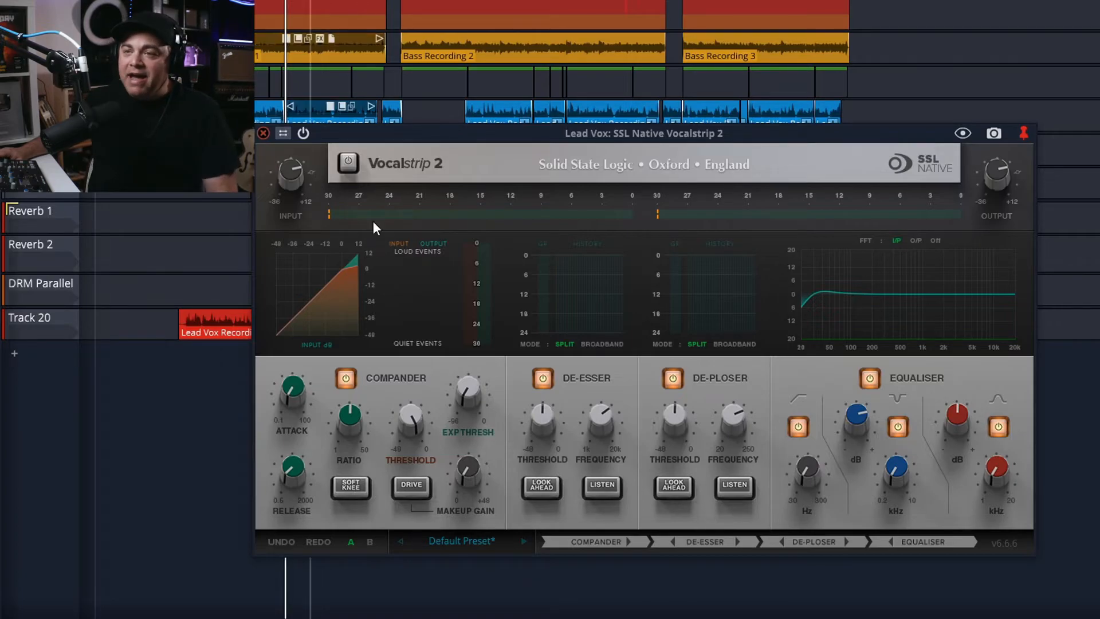
click(351, 165)
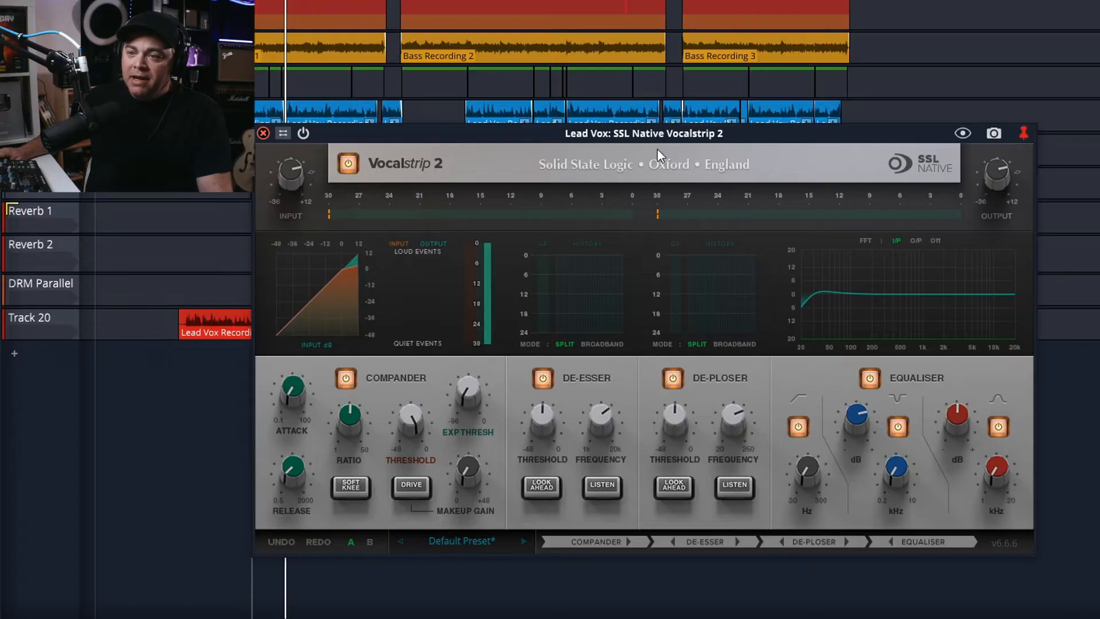
click(456, 541)
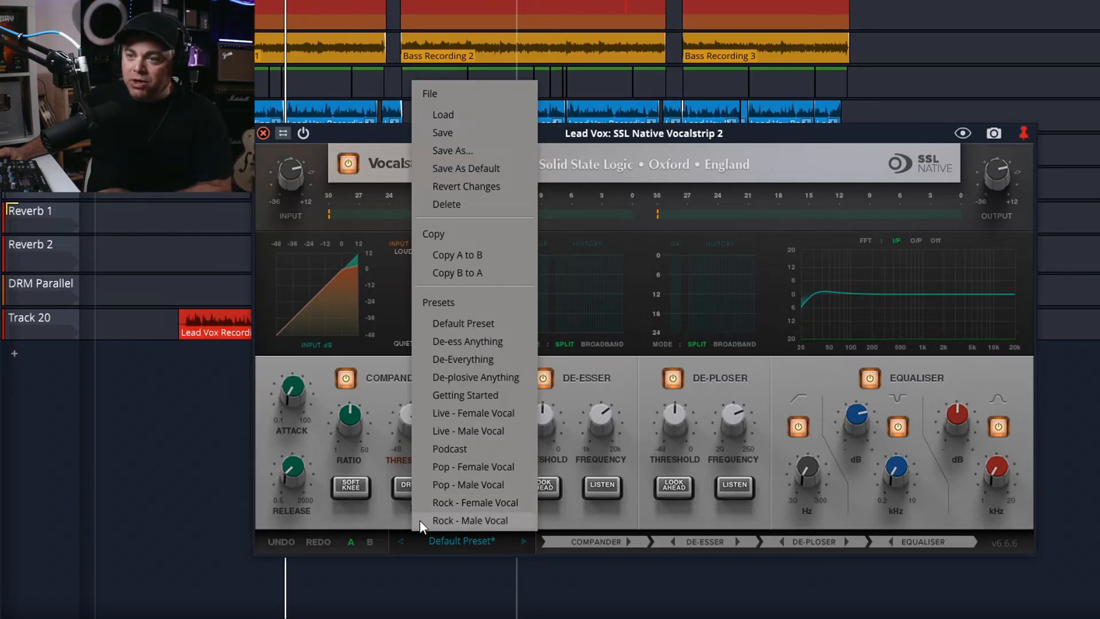
click(459, 522)
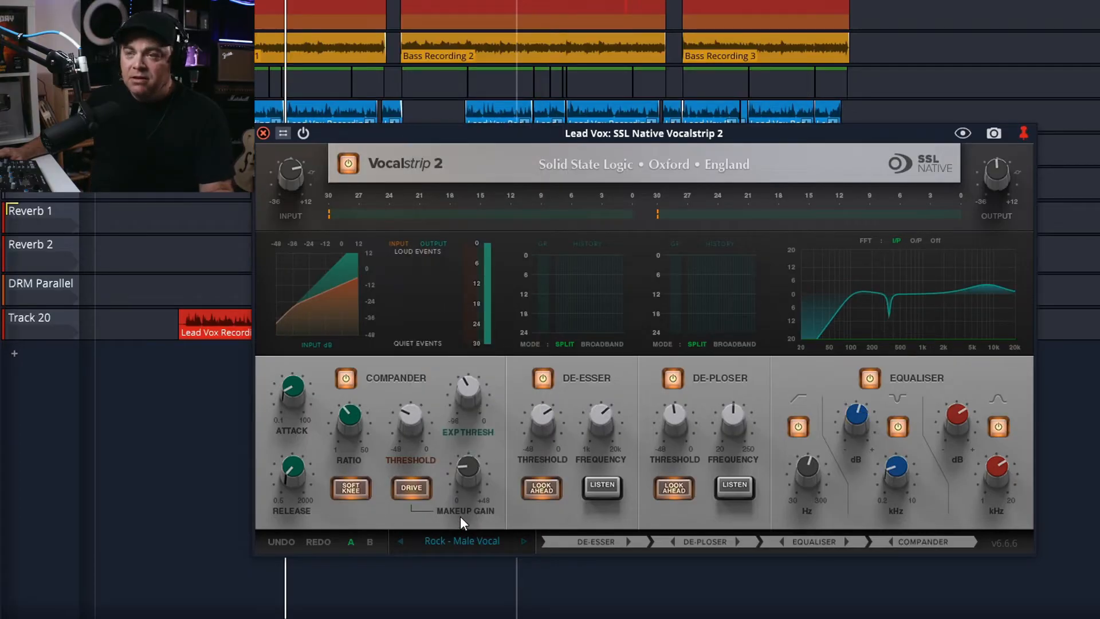
Play the vocal with the preset and raise the plugin's output level.
key(space)
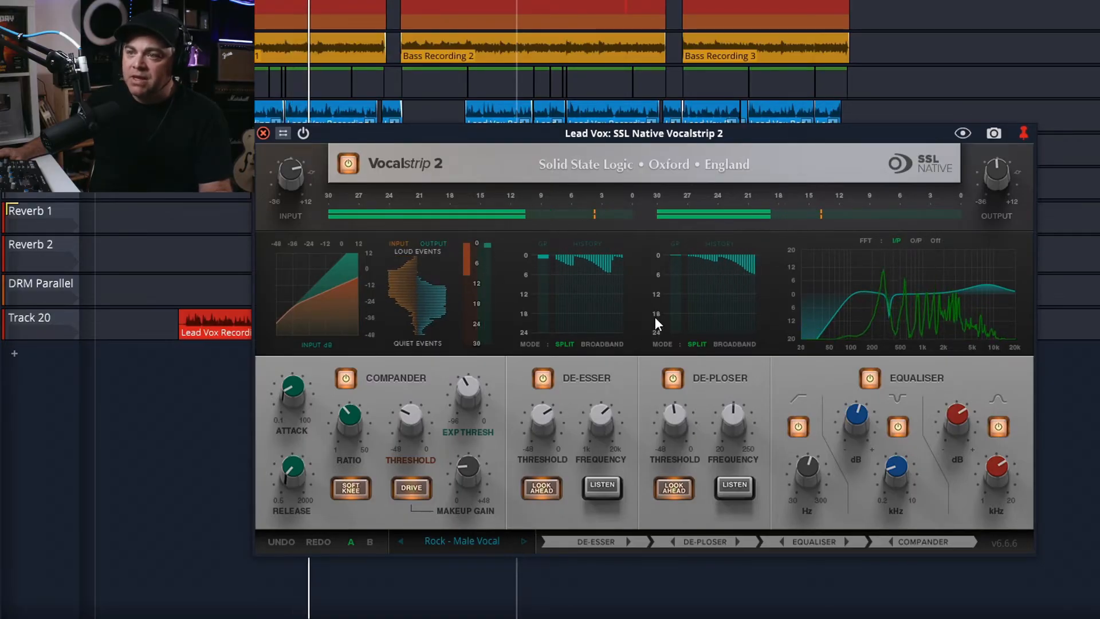
key(space)
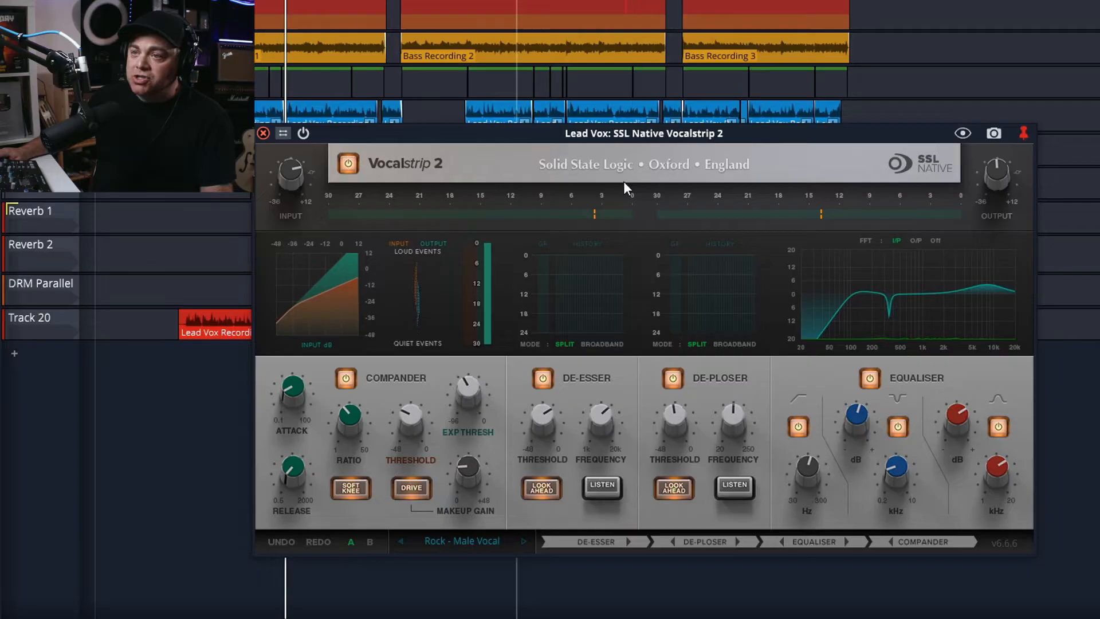
key(space)
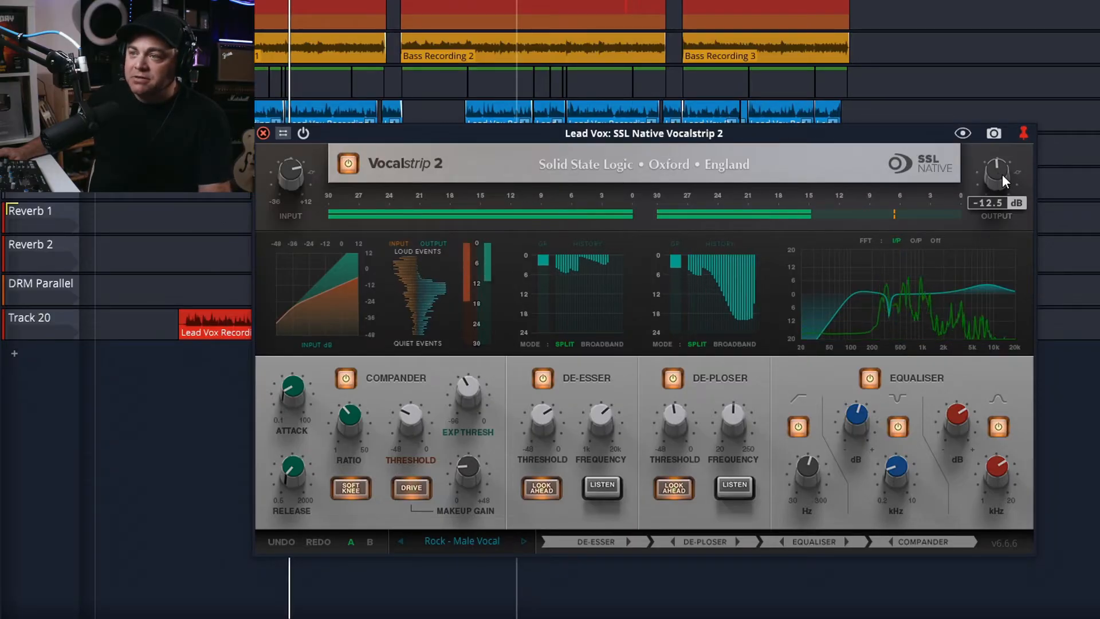
drag(1000, 173, 1002, 132)
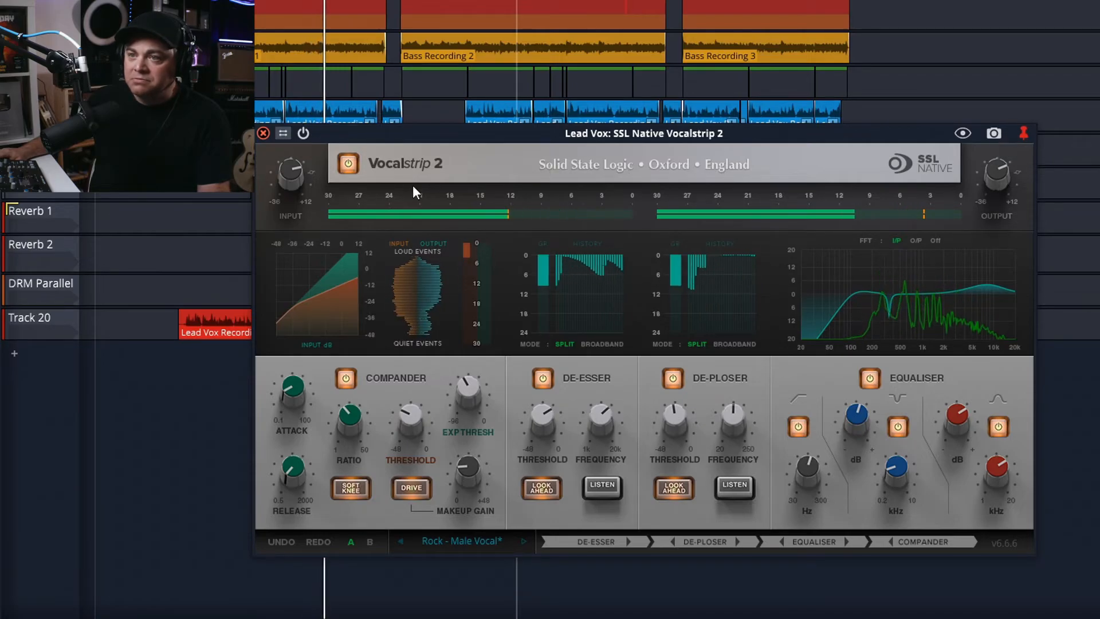
Bypass and re-enable the plugin repeatedly during playback to compare the processed vocal.
click(348, 163)
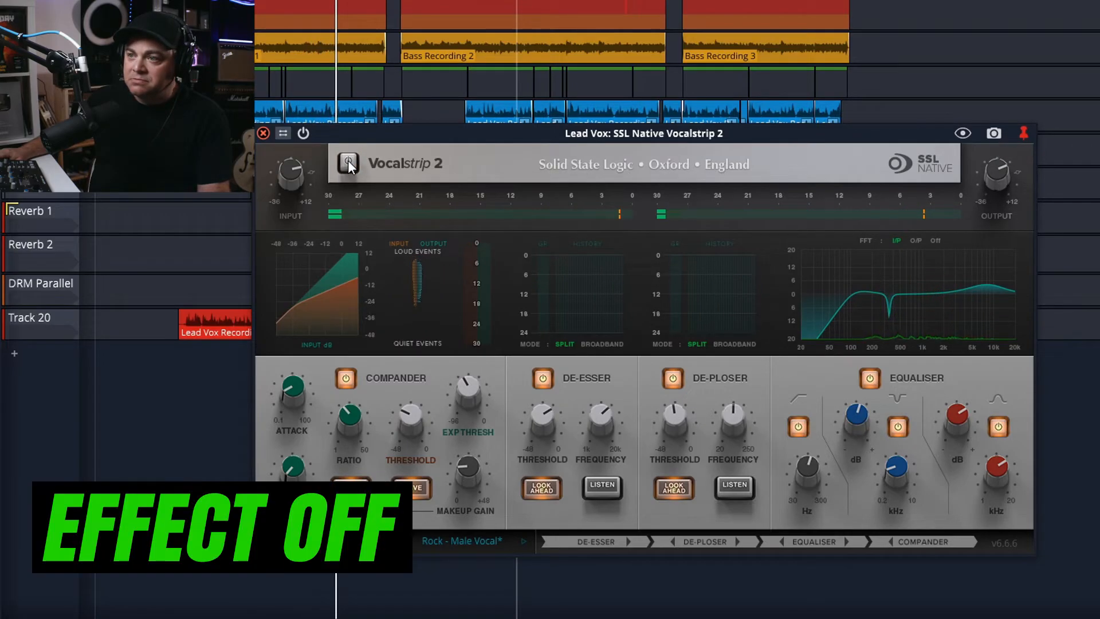
click(348, 160)
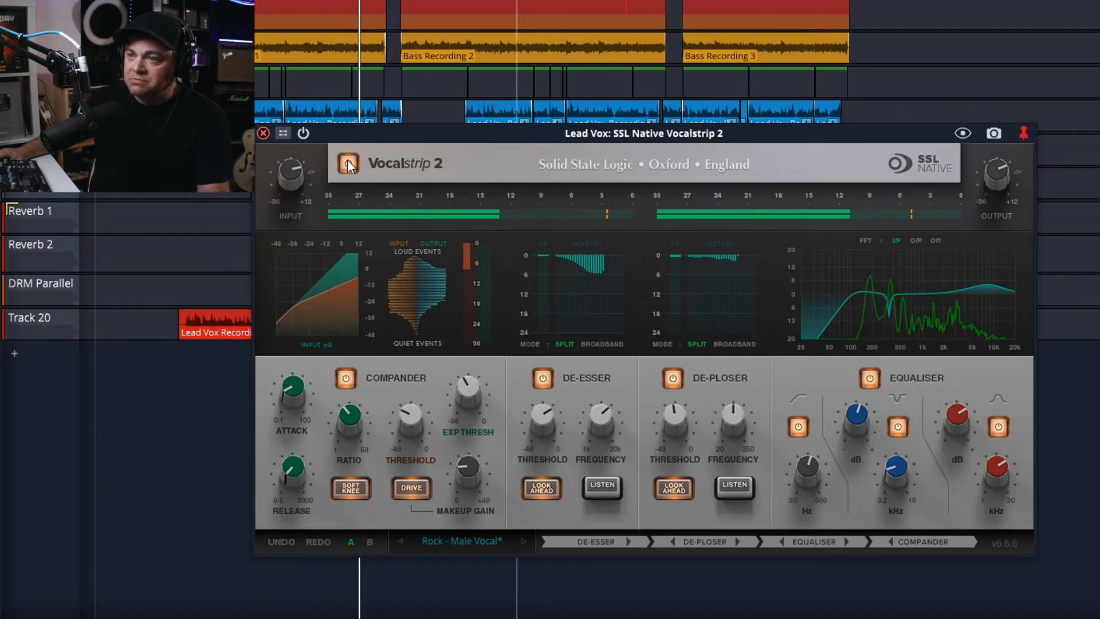
click(347, 162)
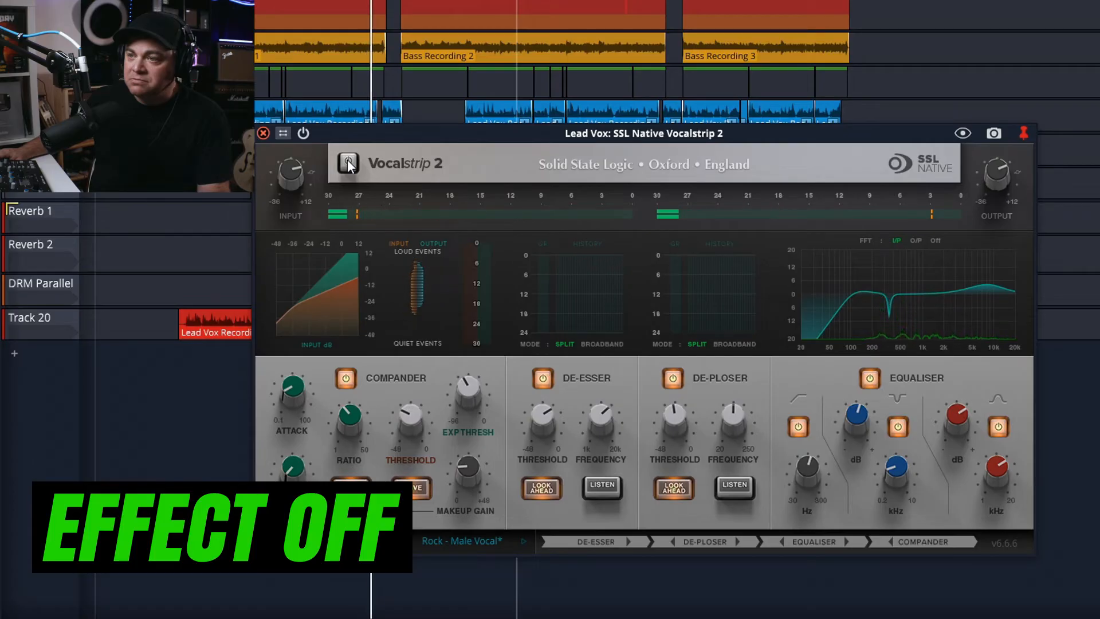
click(347, 160)
key(space)
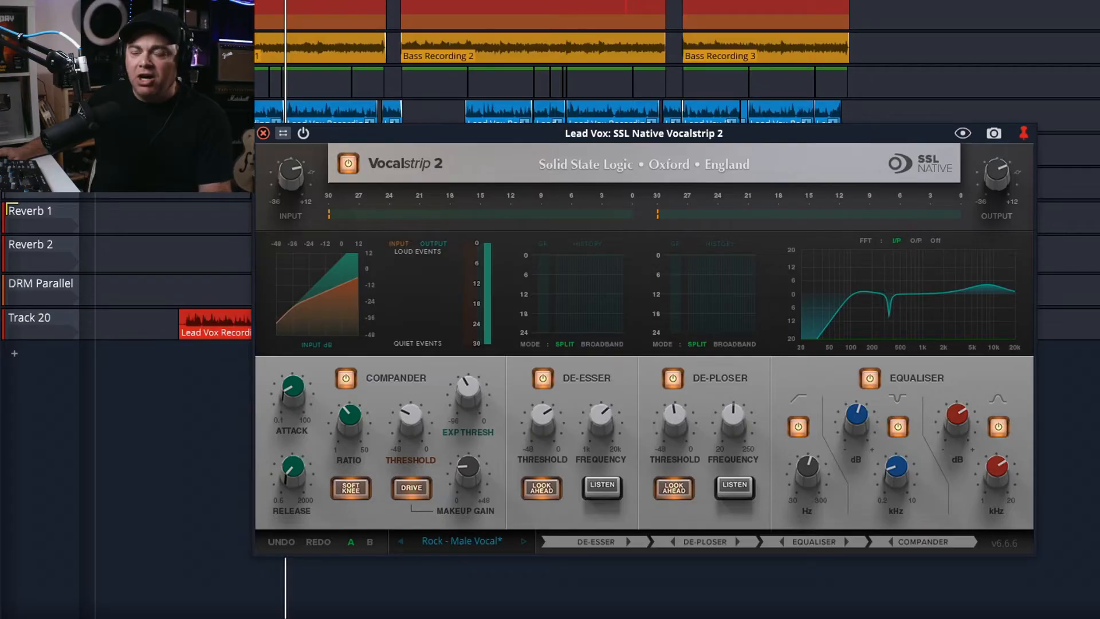
key(space)
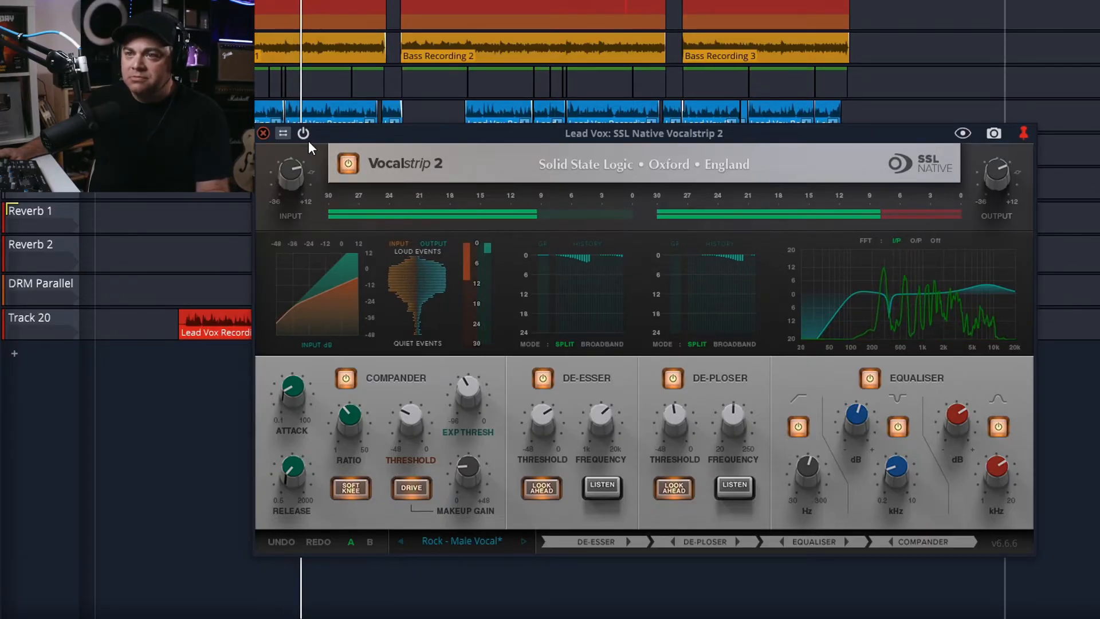
click(348, 162)
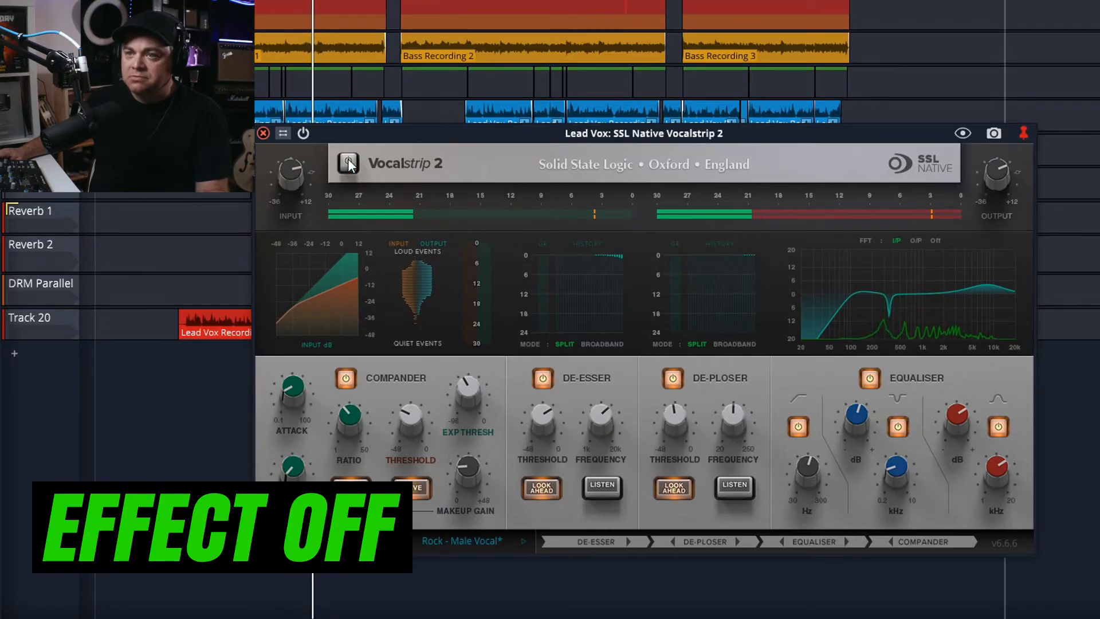
click(349, 162)
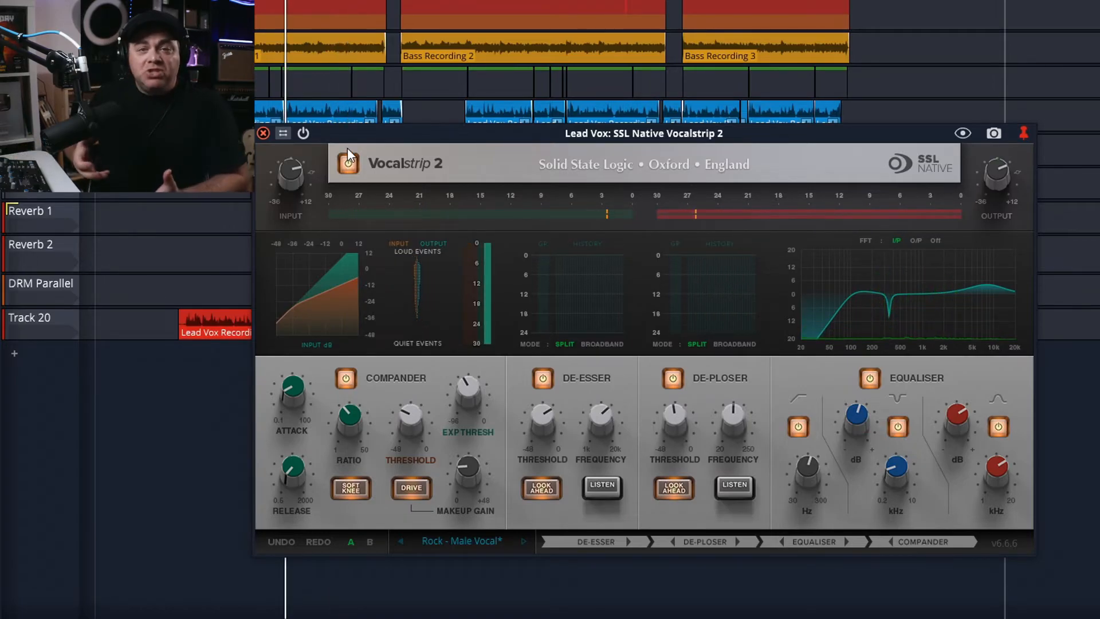
key(space)
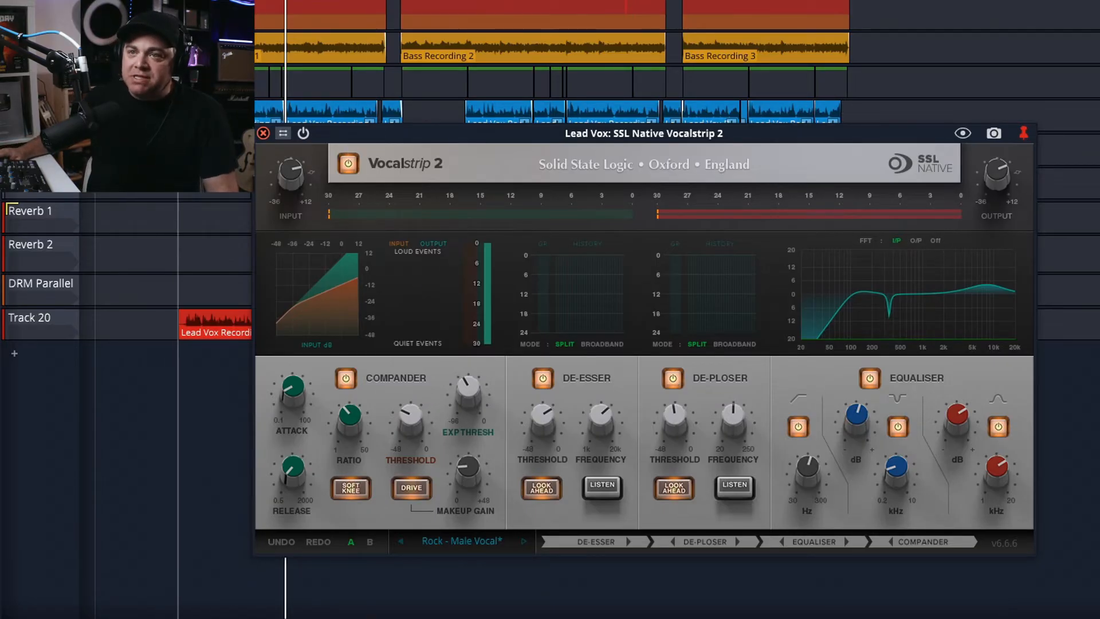
Play from an earlier point in the song and nudge the high-band EQ gain up slightly.
click(186, 152)
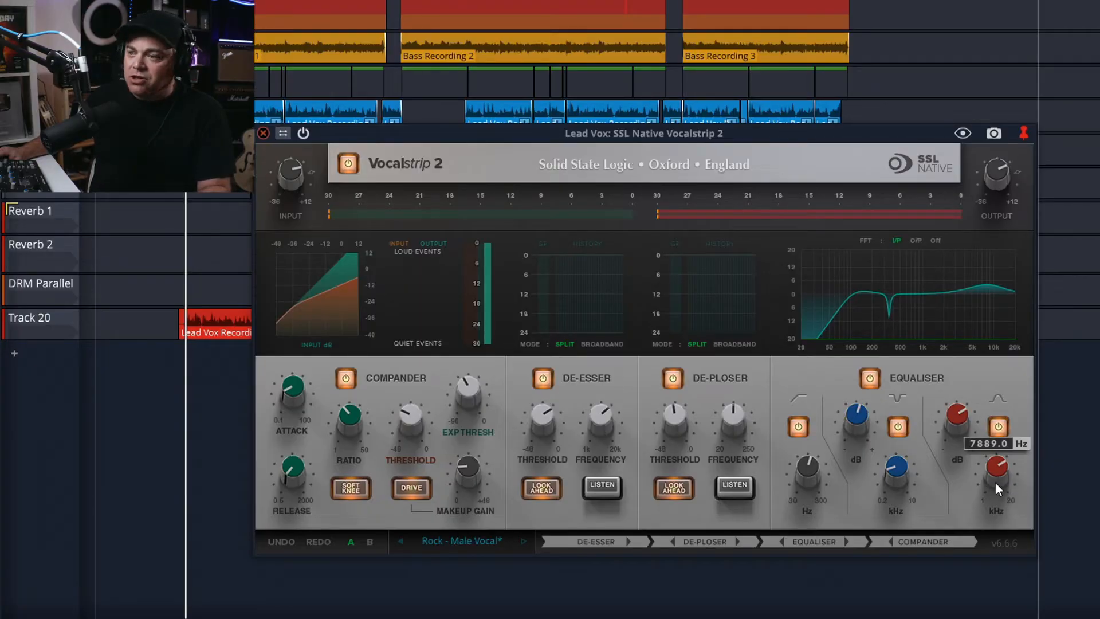
mouse_move(961, 425)
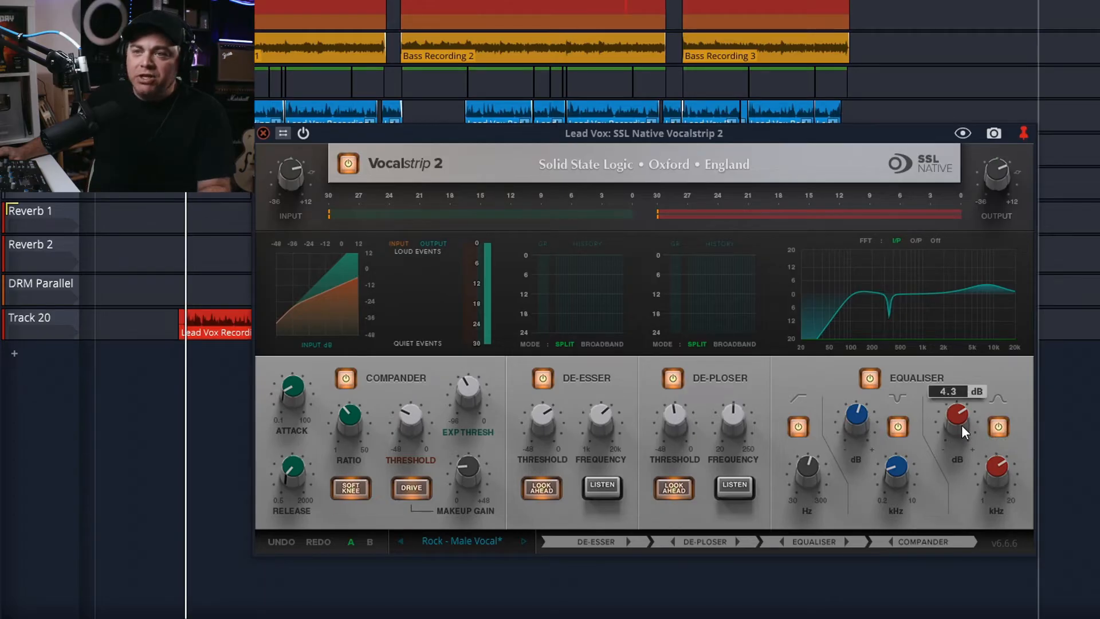
key(space)
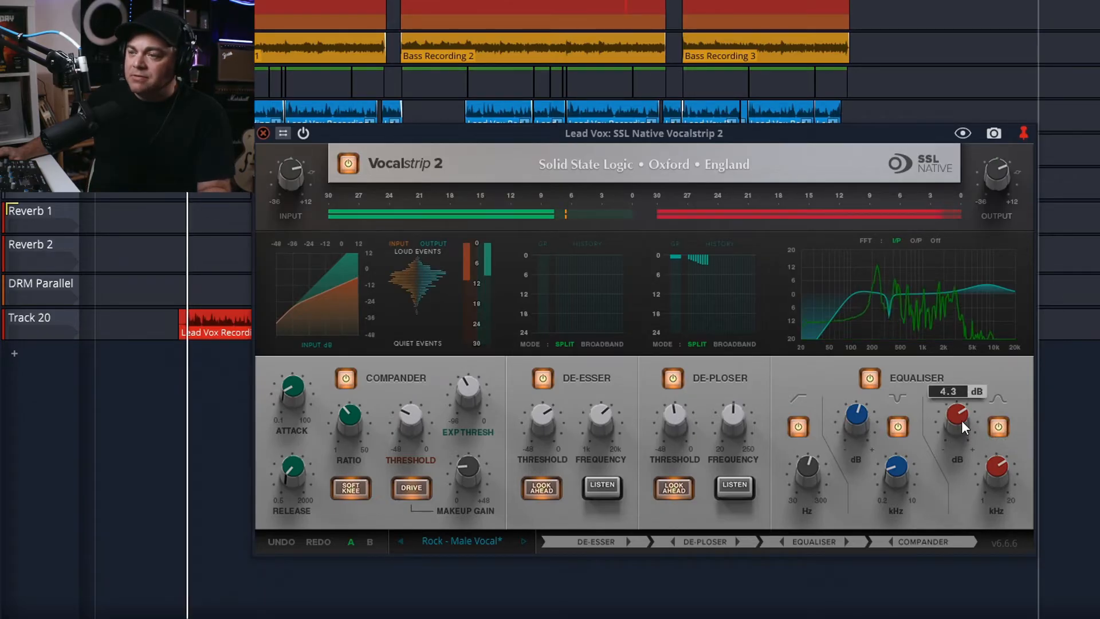
mouse_move(957, 421)
mouse_down()
mouse_move(952, 358)
mouse_move(956, 414)
mouse_up()
Cut the mid-band EQ gain to -14.3 dB and compare the equaliser switched off and on.
mouse_move(857, 417)
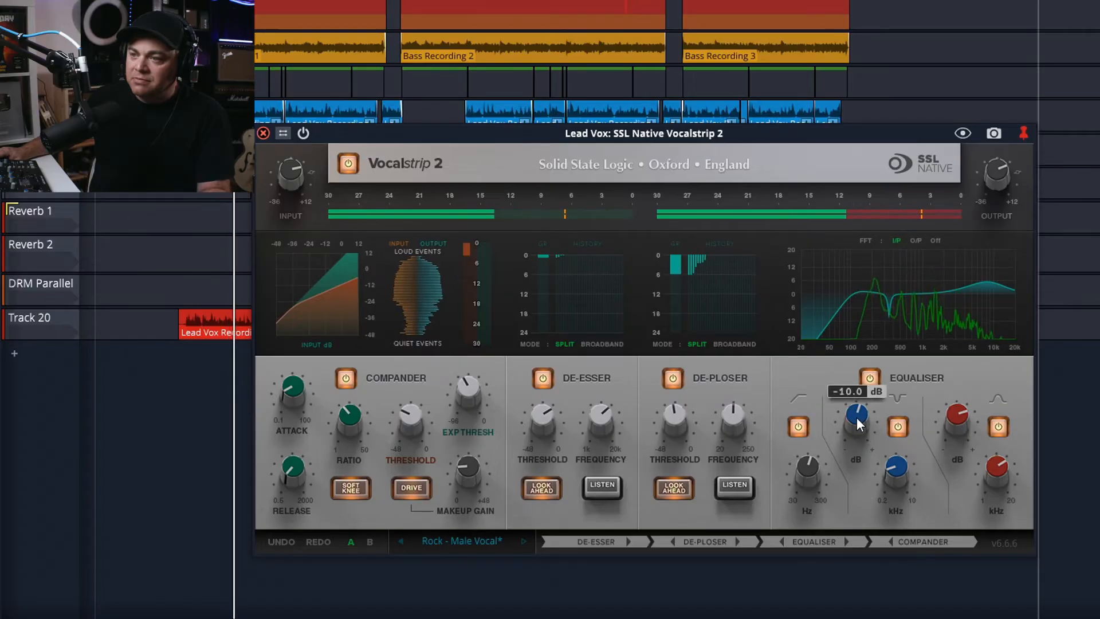
mouse_move(857, 417)
mouse_down()
mouse_move(858, 456)
mouse_move(858, 434)
mouse_up()
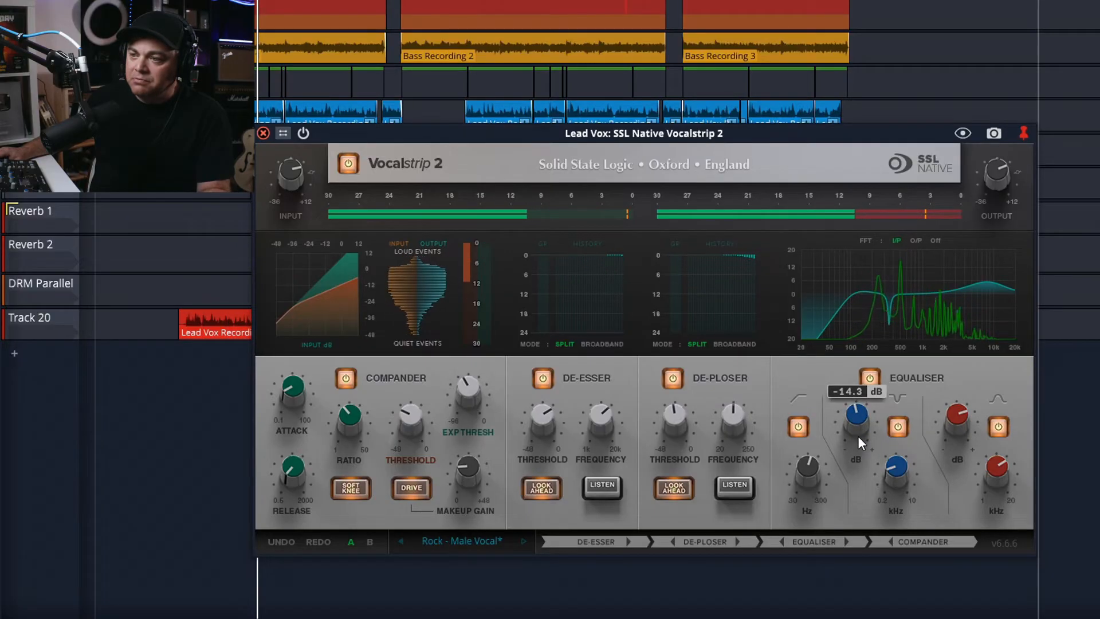
click(870, 377)
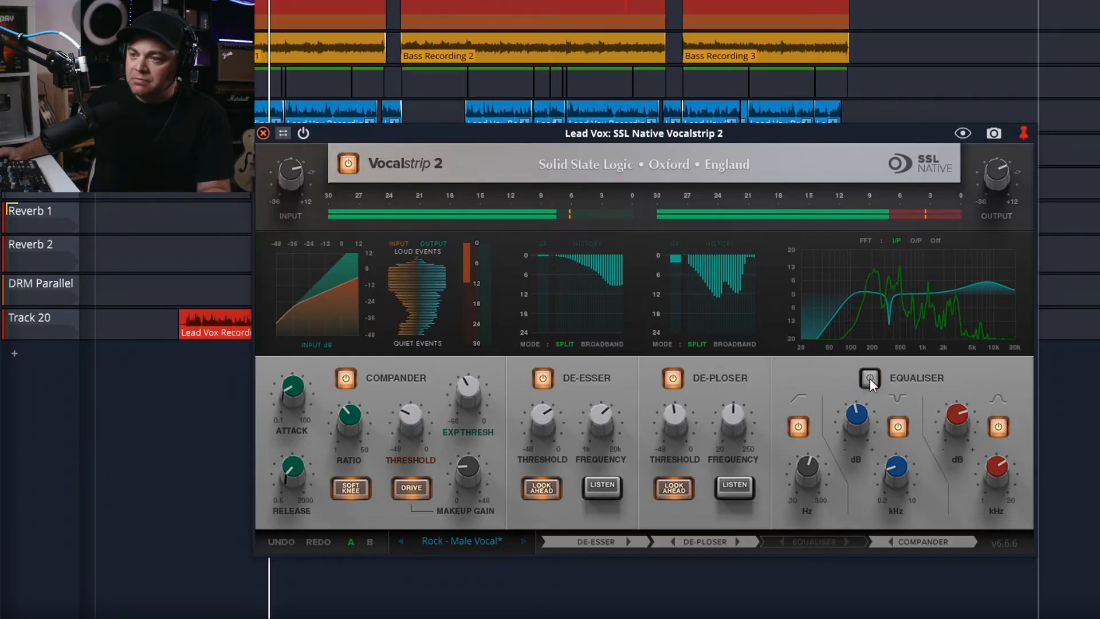
click(870, 378)
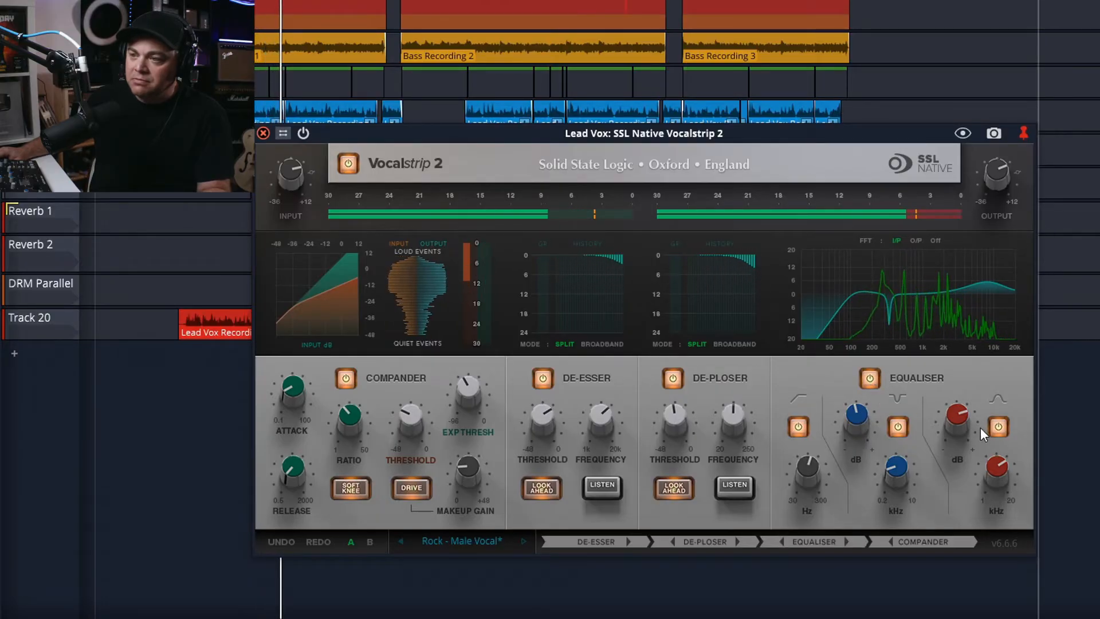
Compare the whole plugin bypassed and active once more, then stop playback.
mouse_move(959, 418)
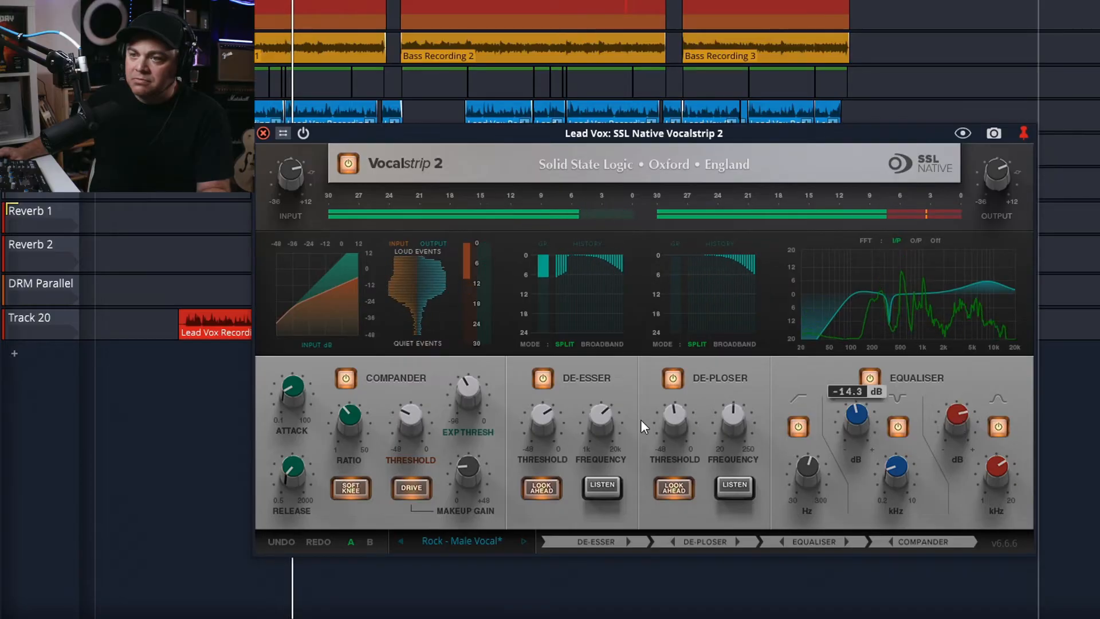
click(347, 163)
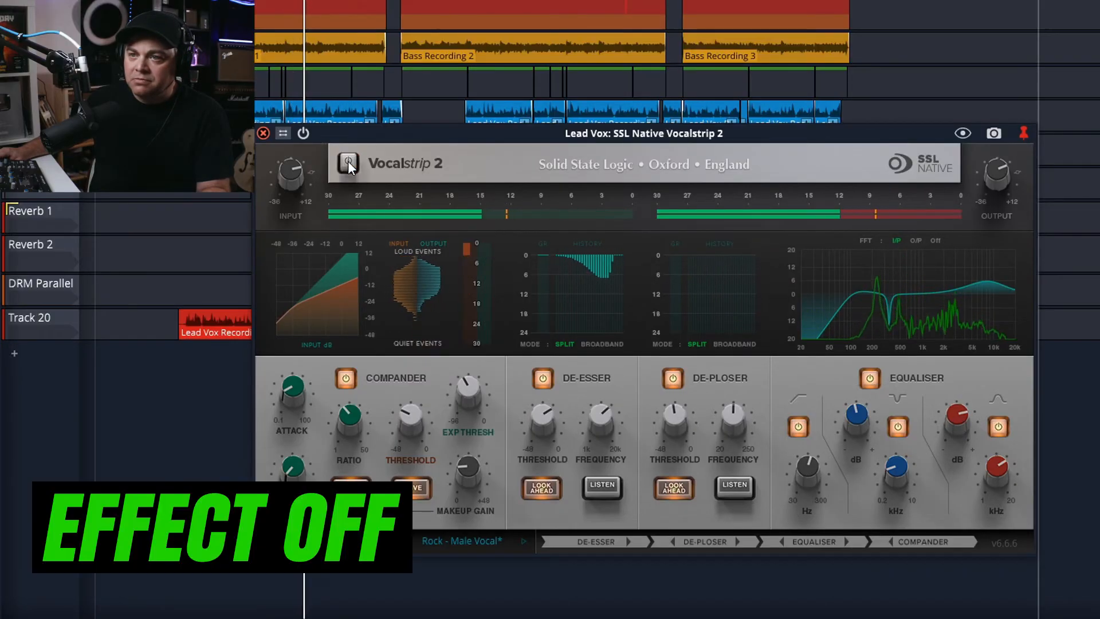
click(349, 161)
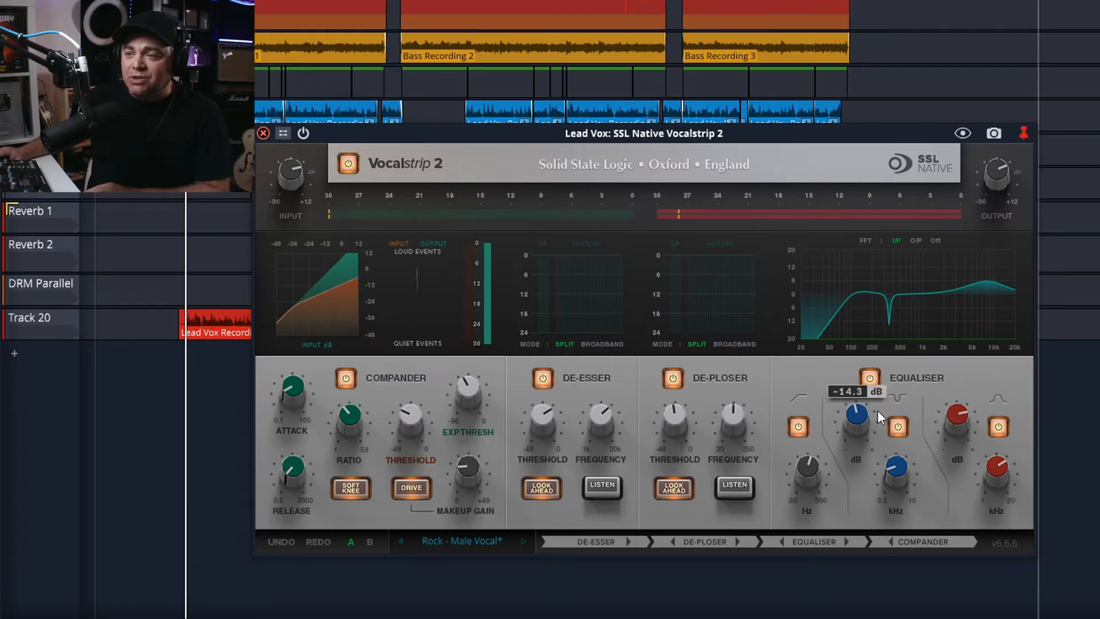
mouse_move(847, 408)
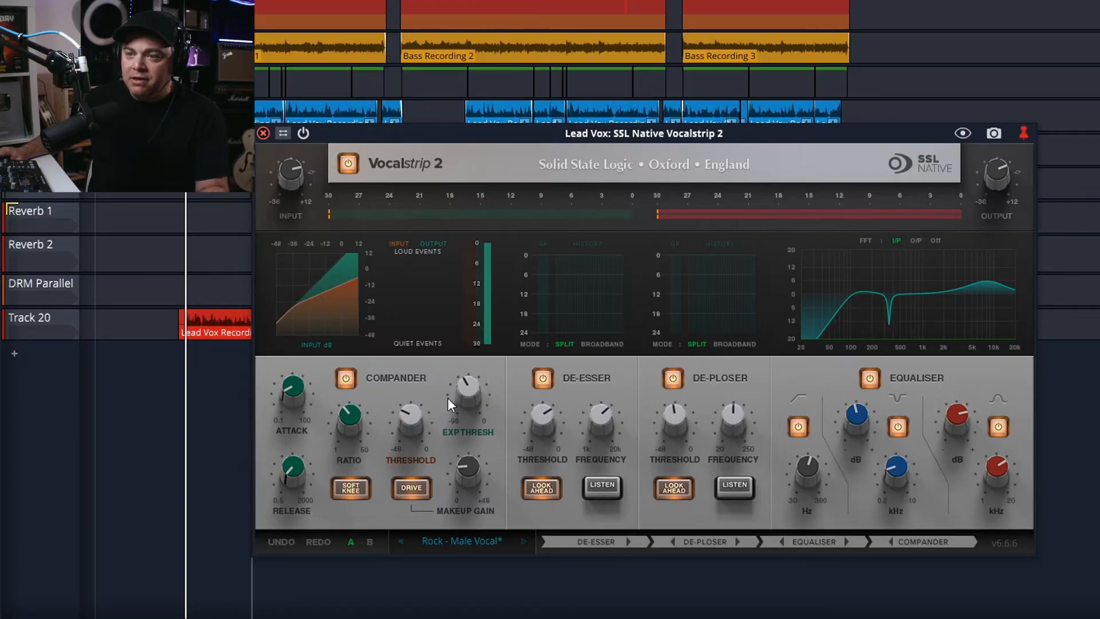
key(space)
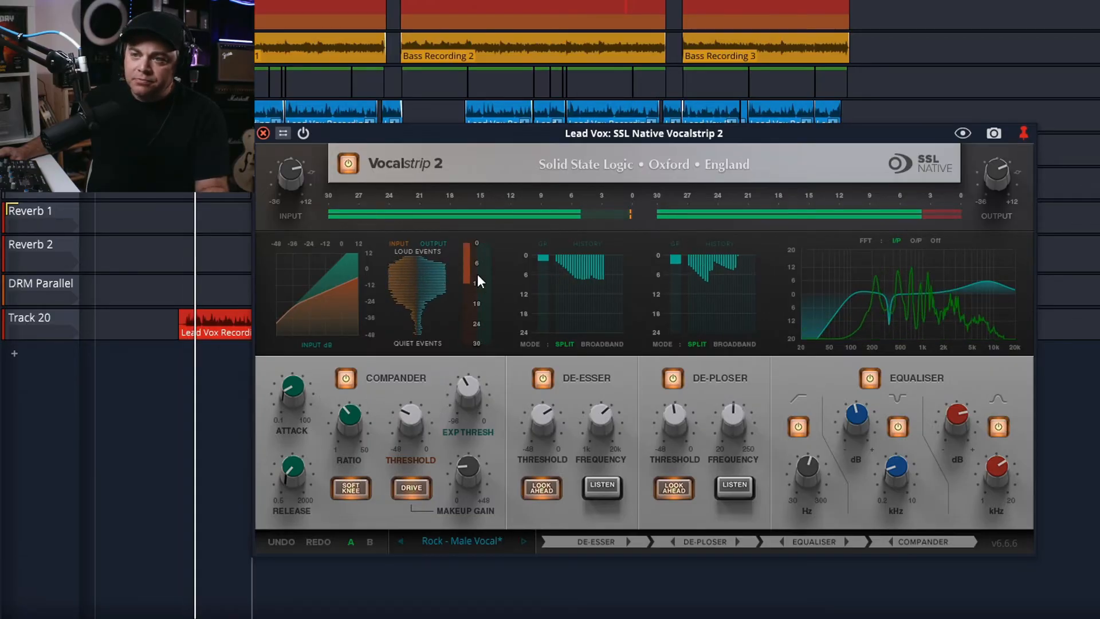
Restart playback and raise the compander threshold slightly while the vocal plays.
key(space)
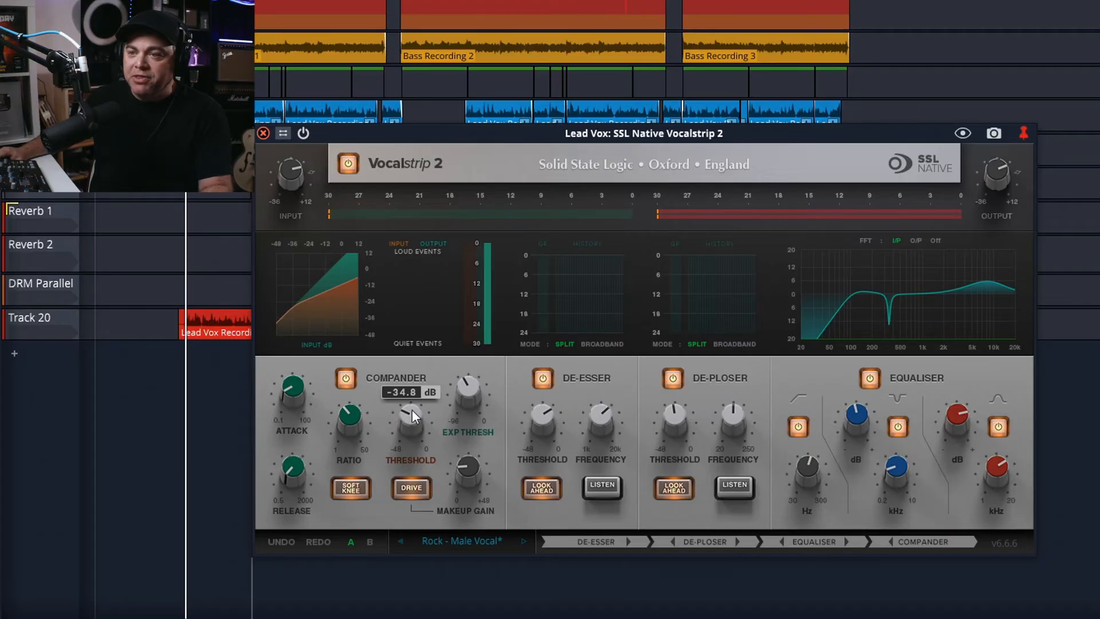
key(space)
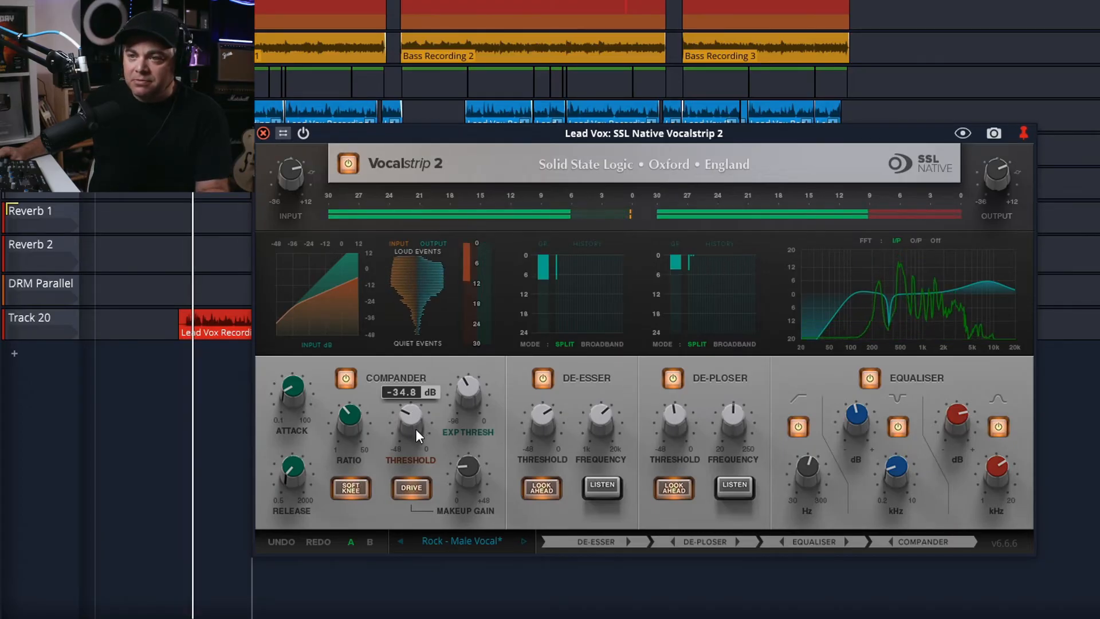
drag(410, 419, 410, 401)
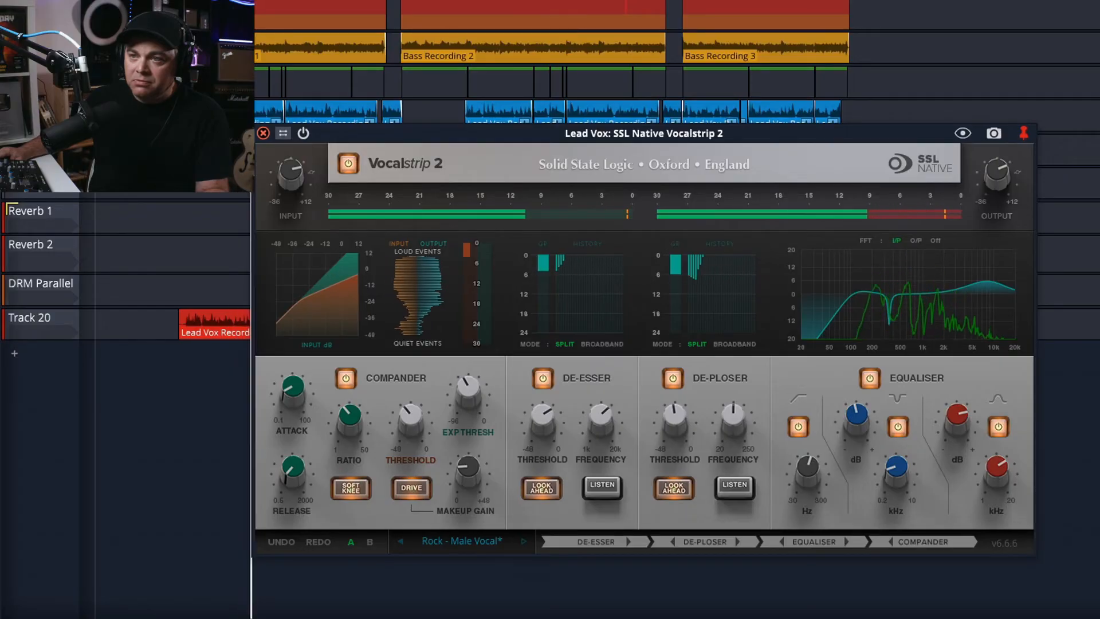
Bypass and re-enable the whole plugin twice during playback to compare the processed vocal.
click(341, 160)
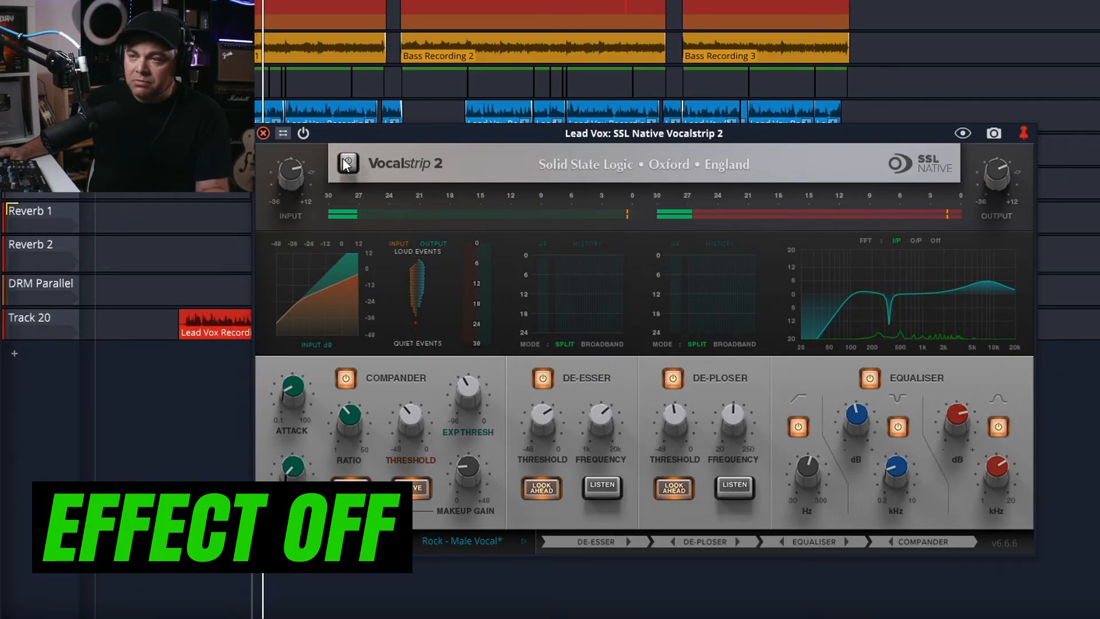
click(346, 164)
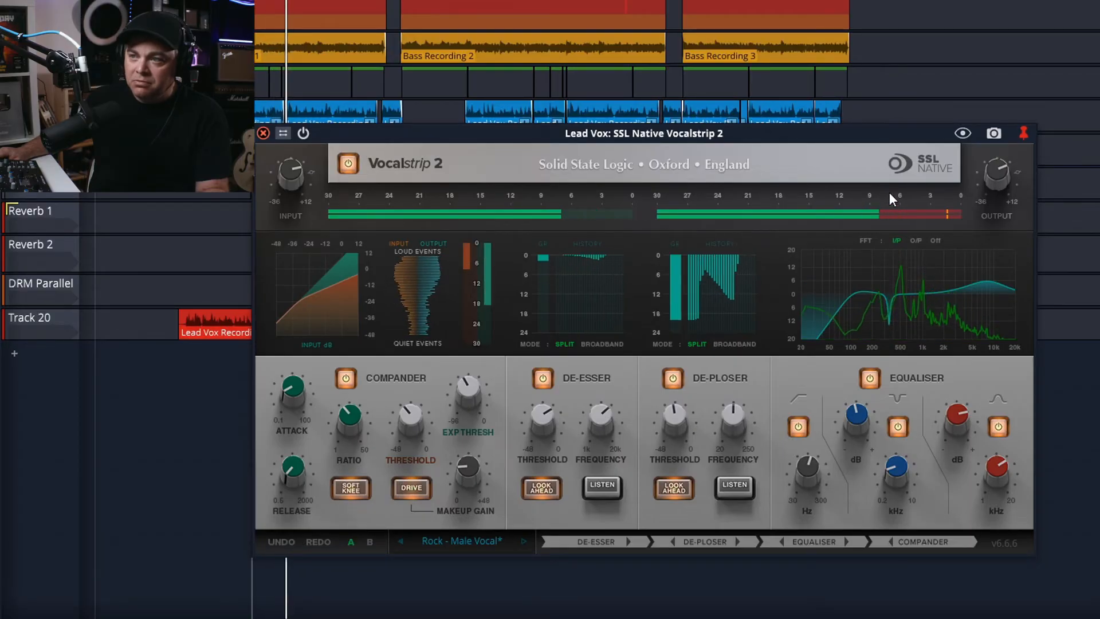
mouse_move(997, 175)
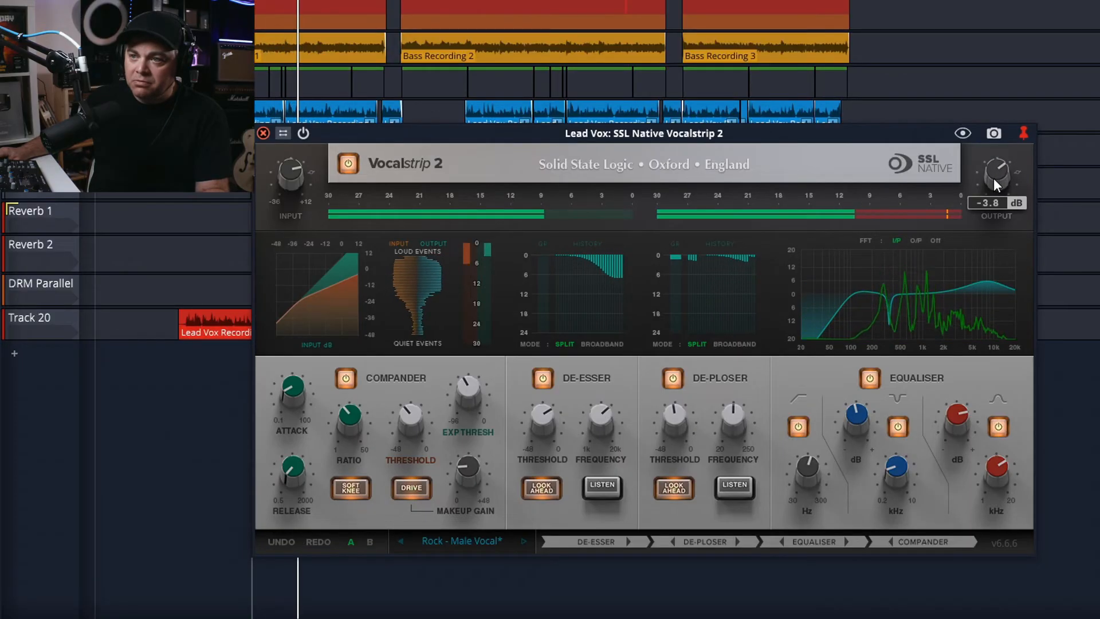
click(355, 161)
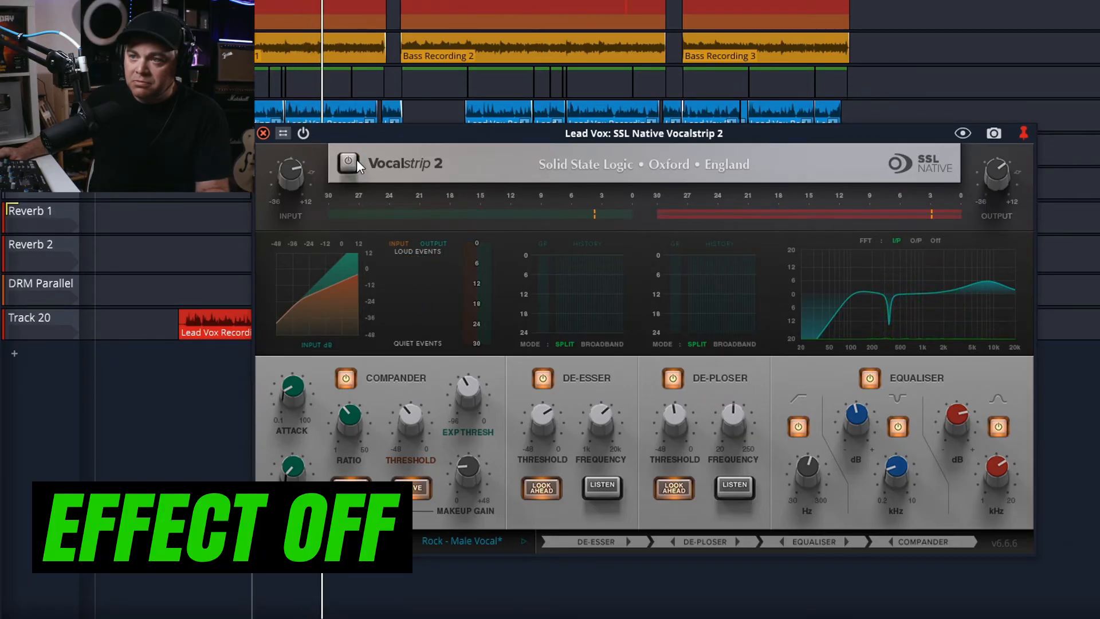
click(356, 160)
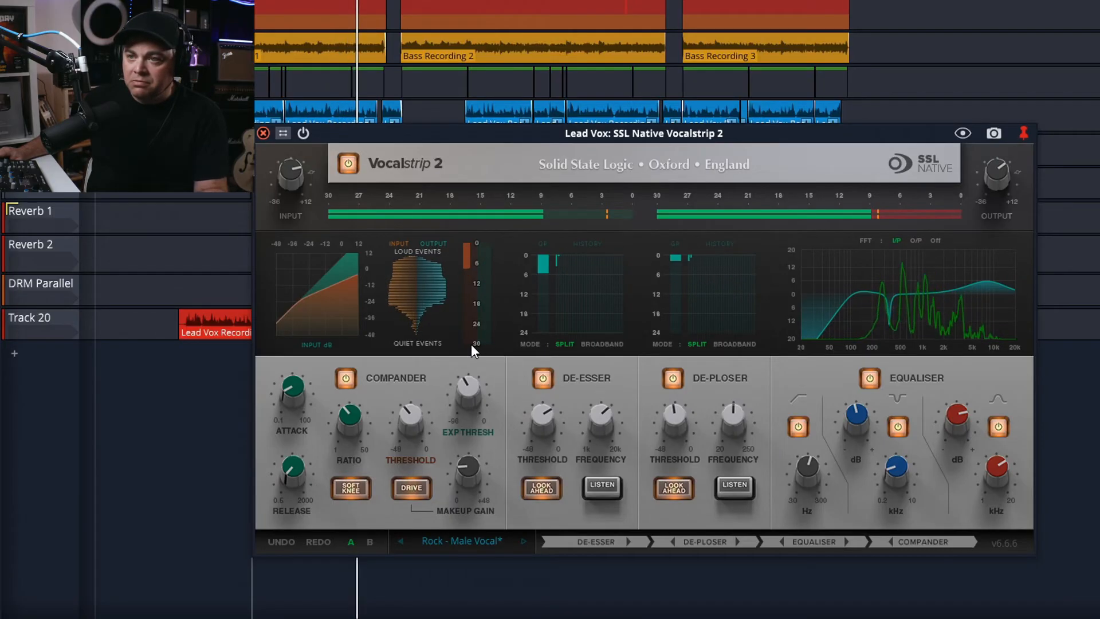
Play the vocal with the de-esser's Listen enabled to audition the removed sibilance, then stop.
mouse_move(470, 389)
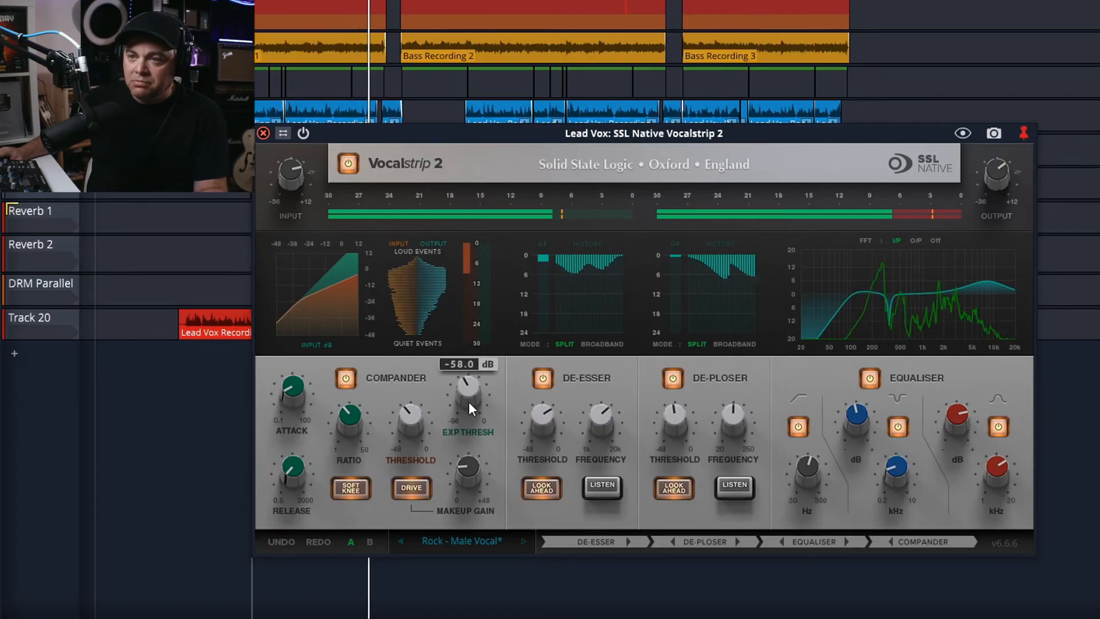
key(space)
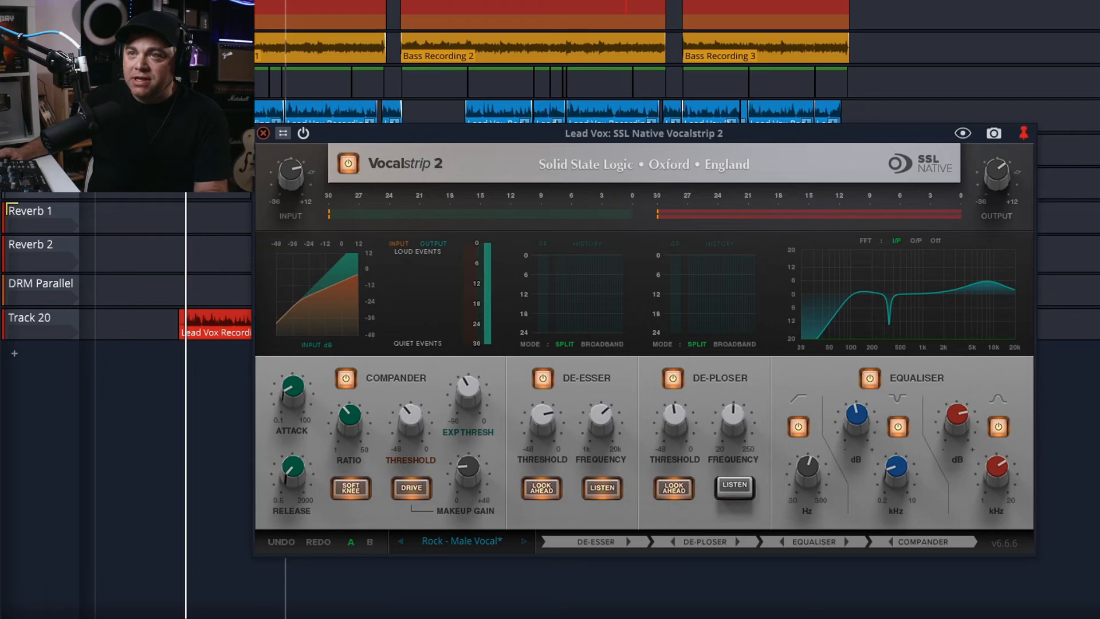
key(space)
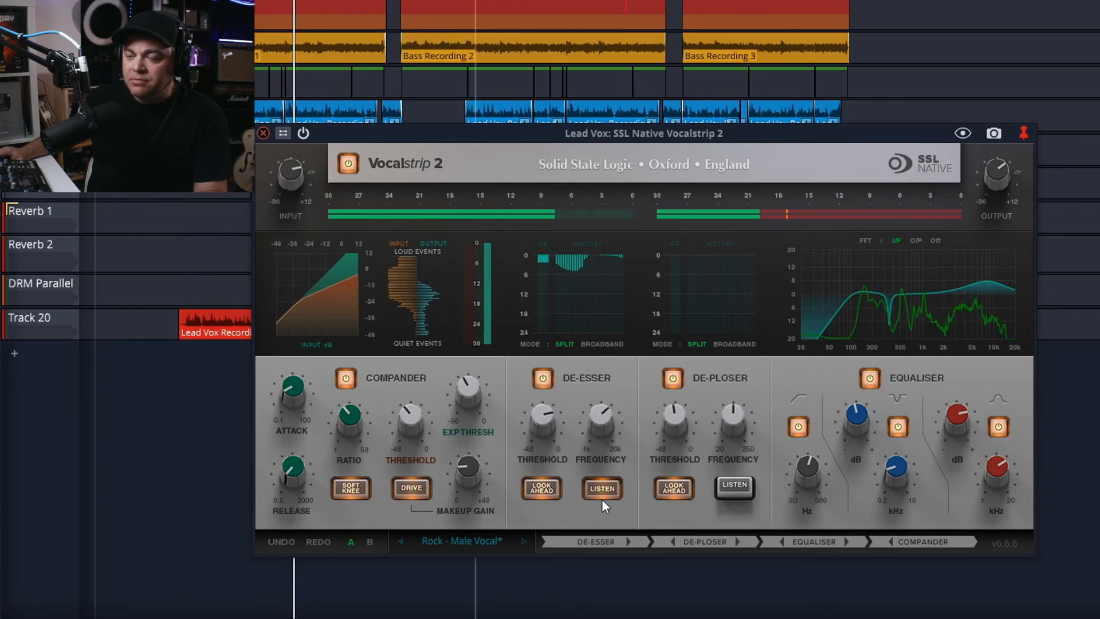
key(space)
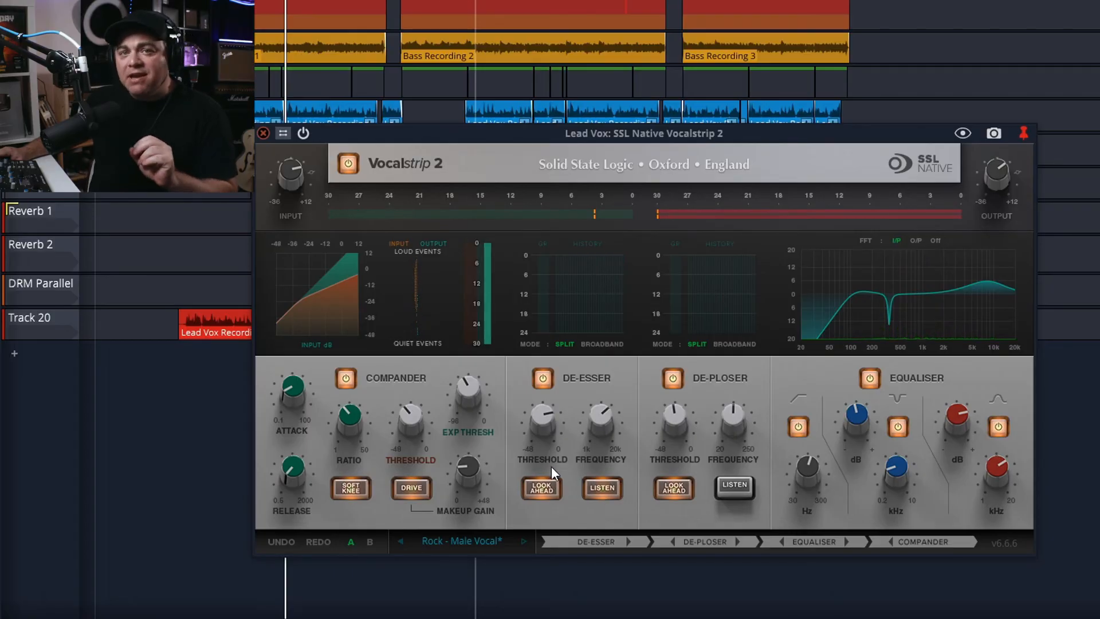
Resume playback and switch the de-esser's Listen off.
click(602, 494)
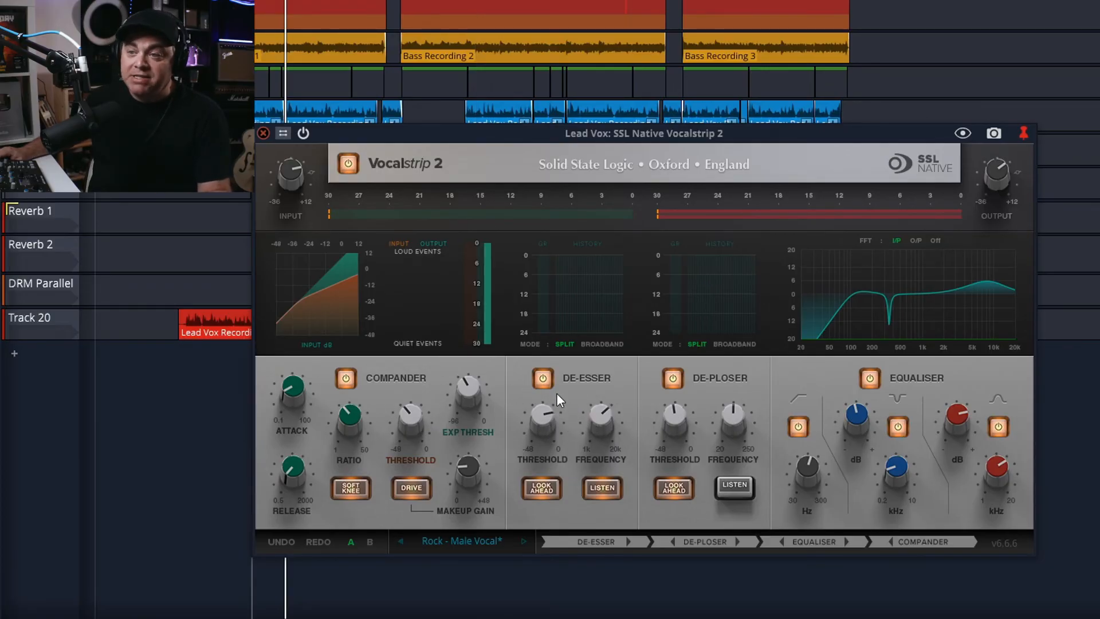
key(space)
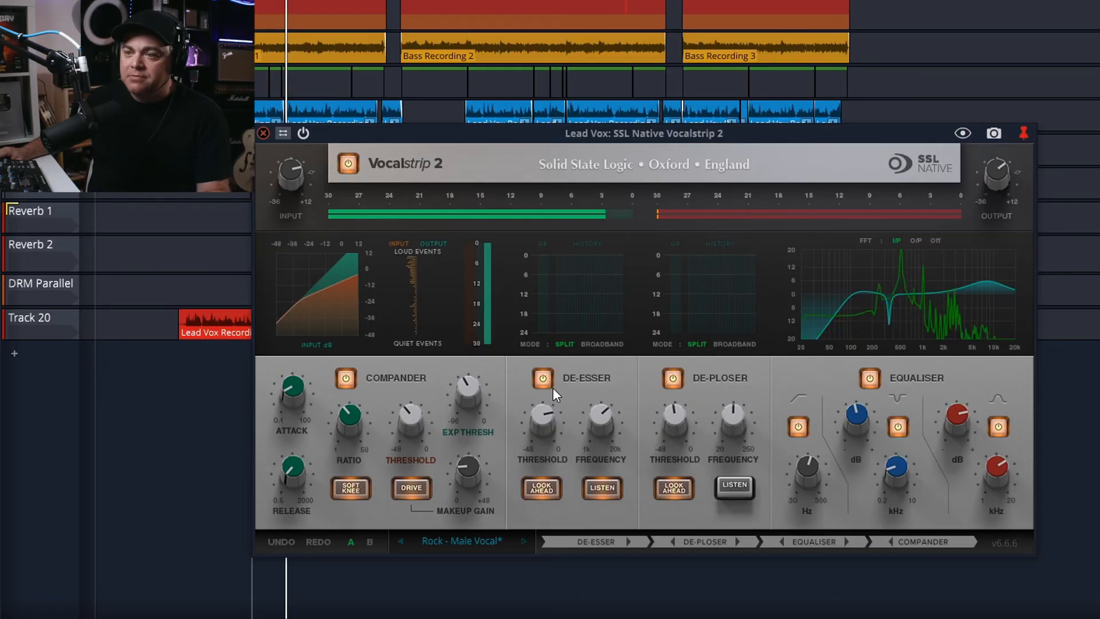
click(602, 487)
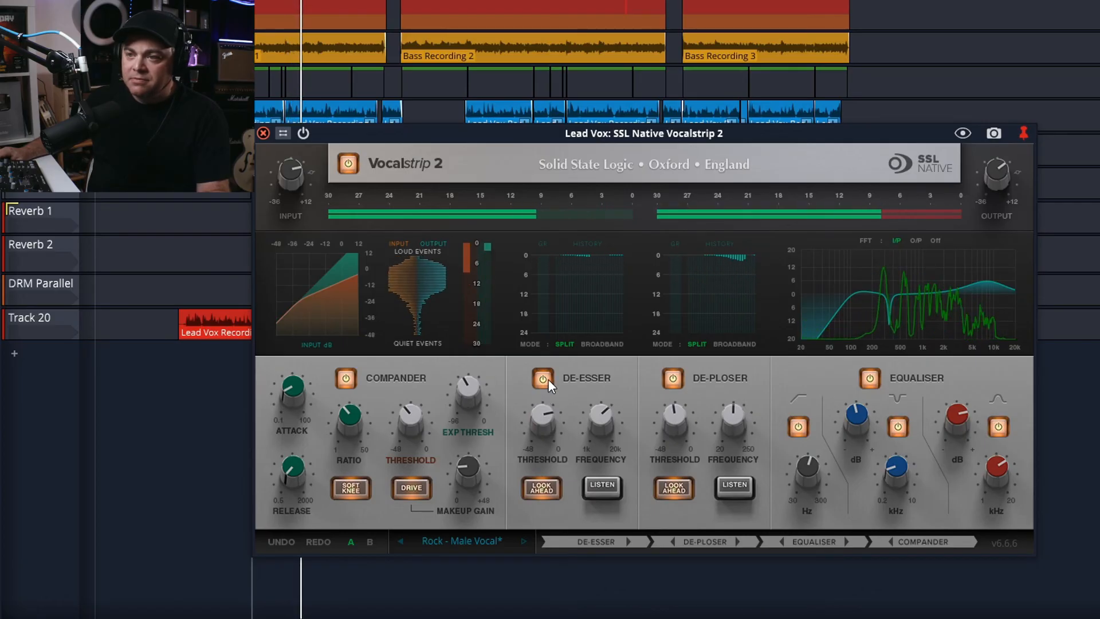
Play the vocal with the de-ploser's Listen enabled to audition the removed plosives, then stop.
key(space)
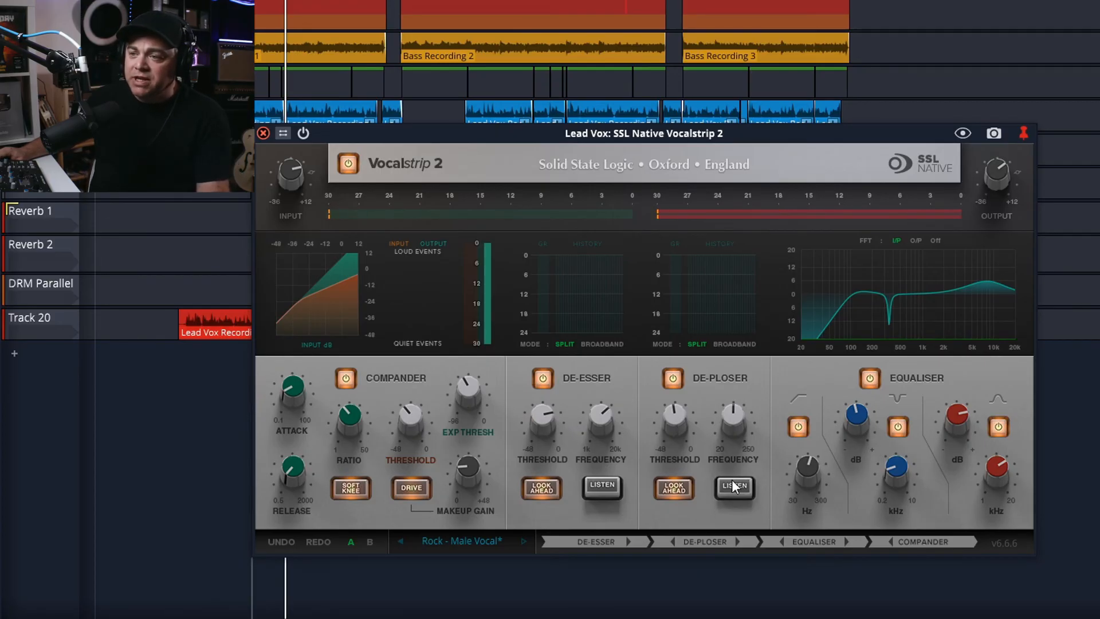
key(space)
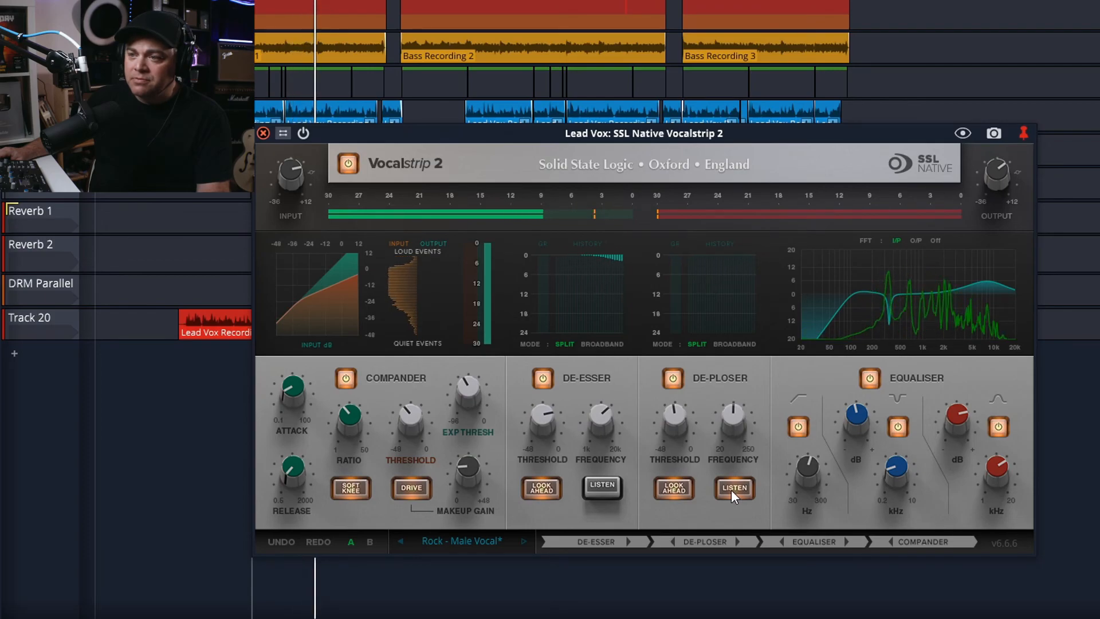
key(space)
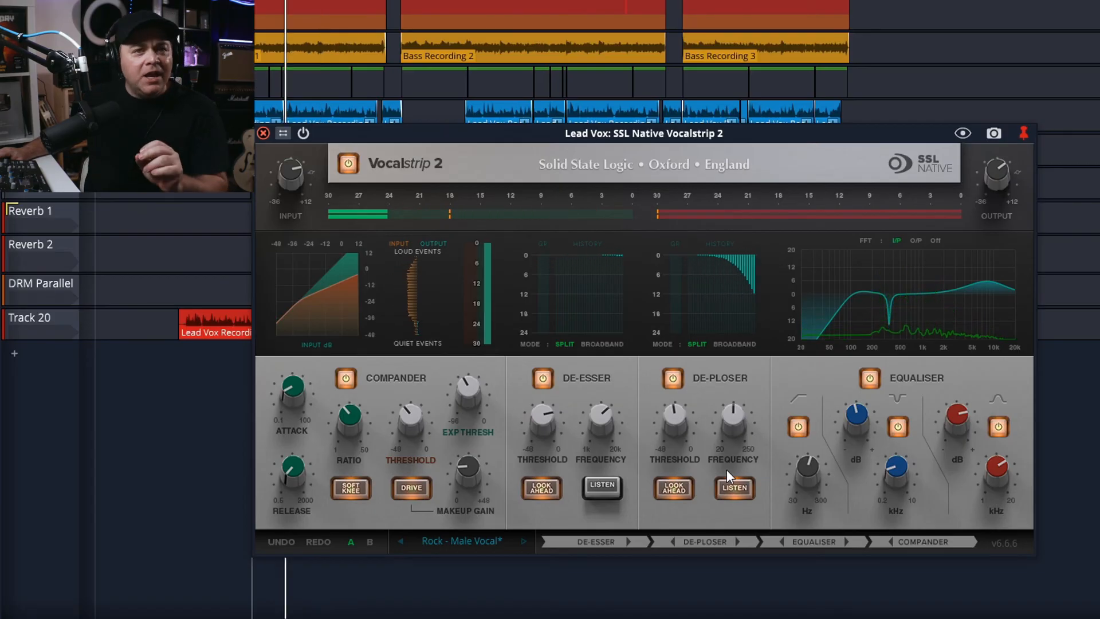